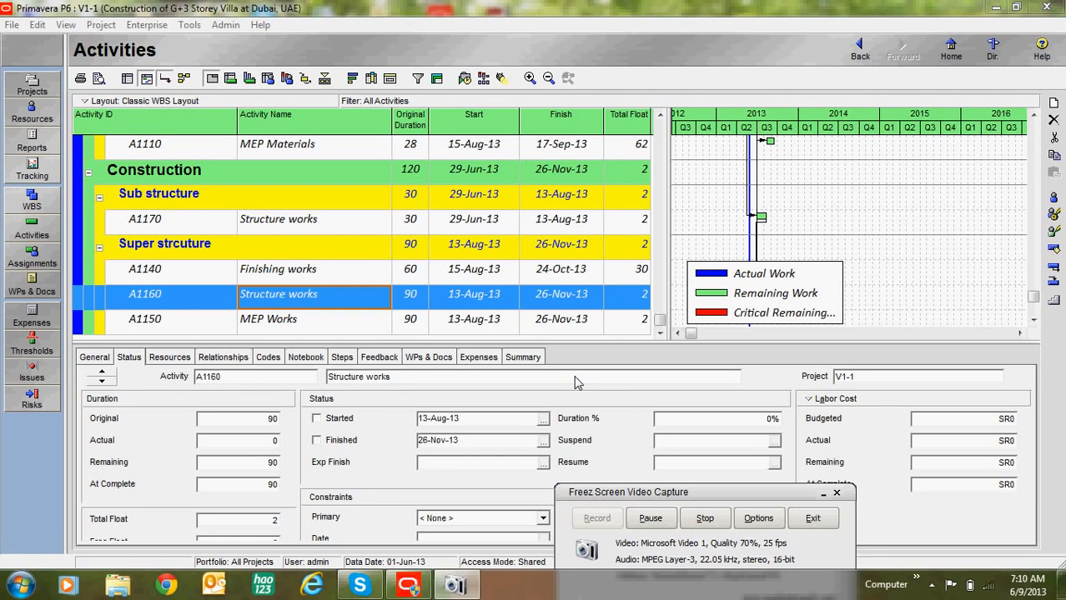
# Step: Switch from Activities to the project's Resources list
pyautogui.click(32, 112)
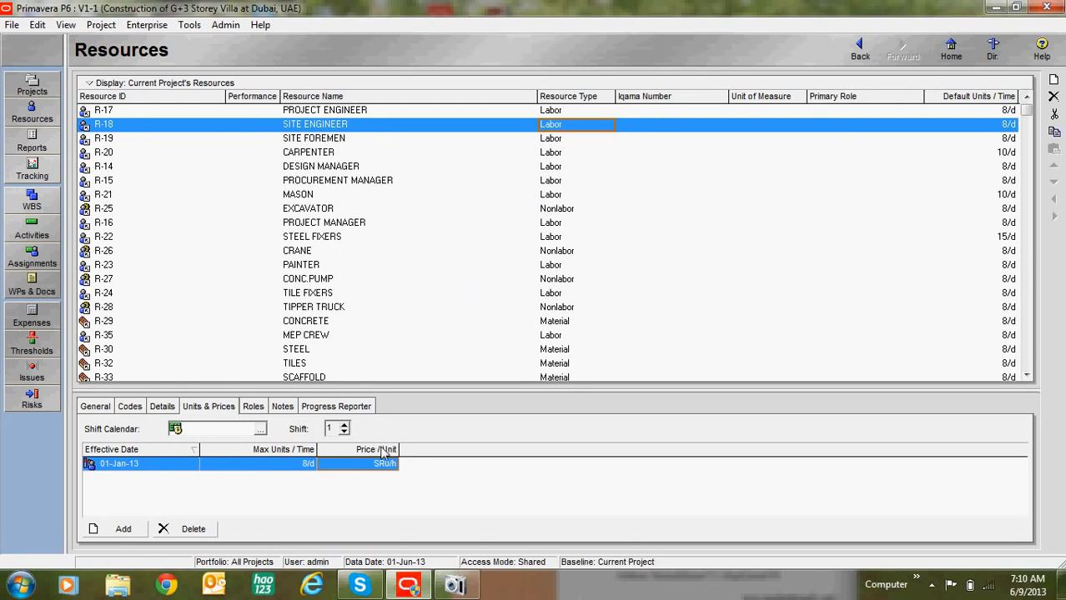
pyautogui.press('Down')
pyautogui.press('Down')
pyautogui.press('Down')
pyautogui.press('Down')
pyautogui.press('Down')
pyautogui.press('Down')
pyautogui.press('Down')
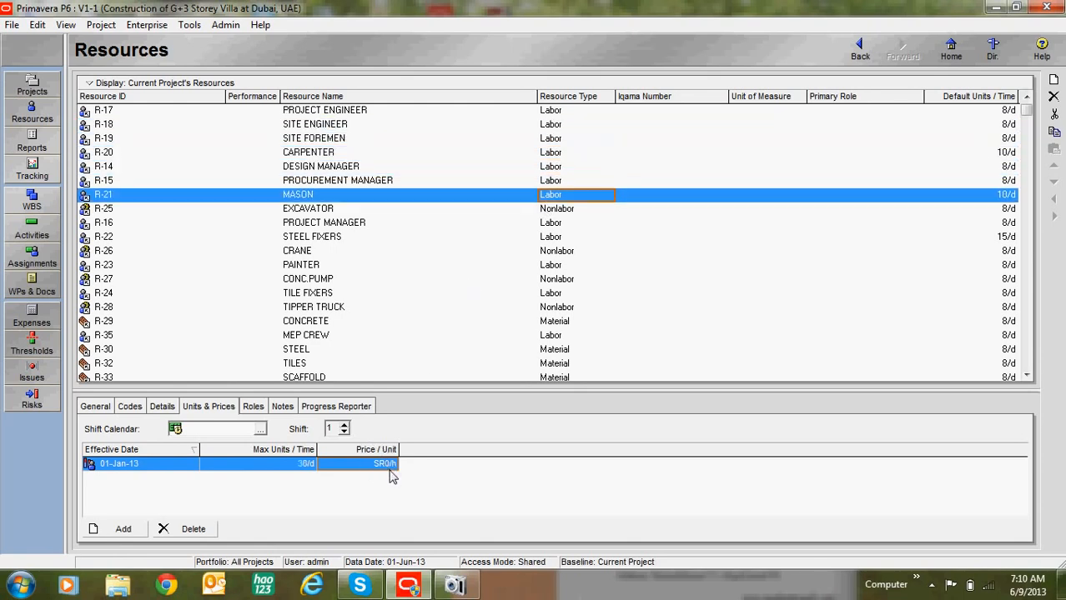
pyautogui.press('Down')
pyautogui.press('Down')
pyautogui.press('Down')
pyautogui.press('Down')
pyautogui.press('Down')
pyautogui.press('Down')
pyautogui.press('Down')
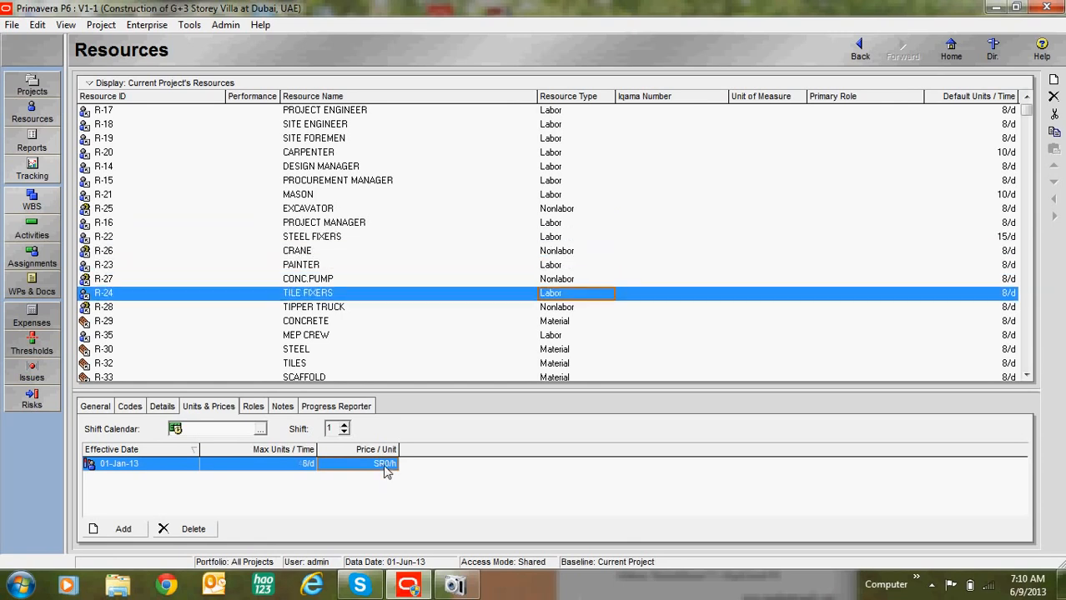
pyautogui.press('Down')
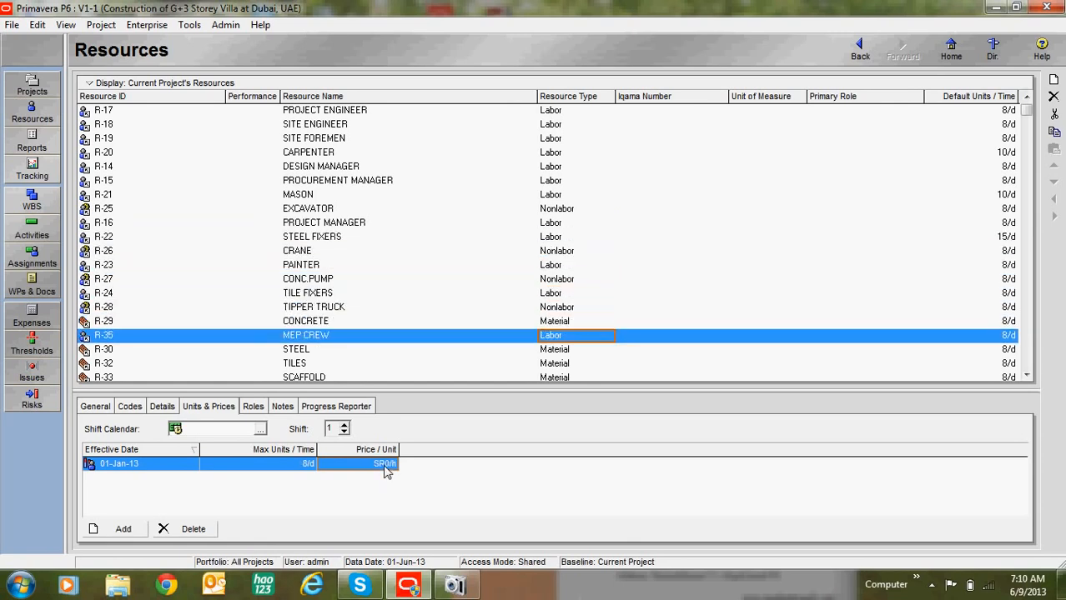
pyautogui.press('Down')
pyautogui.press('Down')
pyautogui.press('Down')
pyautogui.press('Down')
pyautogui.press('Up')
pyautogui.press('Up')
pyautogui.press('Up')
pyautogui.press('Up')
pyautogui.press('Up')
pyautogui.press('Up')
pyautogui.press('Up')
pyautogui.press('Up')
pyautogui.press('Up')
pyautogui.press('Up')
pyautogui.press('Up')
pyautogui.press('Up')
pyautogui.press('Up')
pyautogui.press('Up')
pyautogui.press('Up')
pyautogui.press('Up')
pyautogui.press('Up')
pyautogui.press('Up')
pyautogui.press('Up')
pyautogui.press('Up')
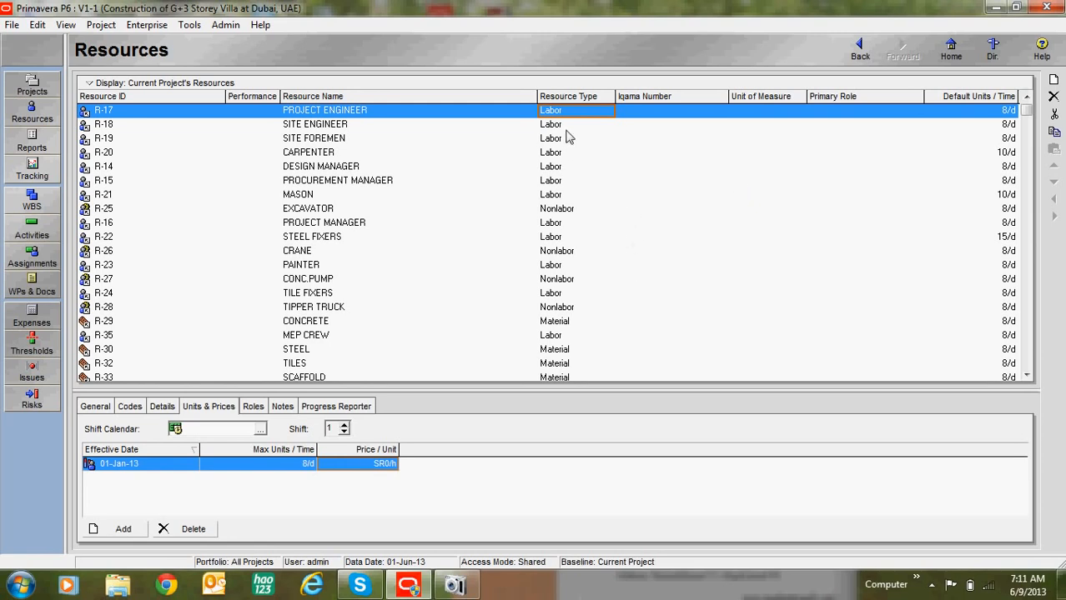
# Step: Review the resources' current prices, moving down from SITE FOREMEN to CARPENTER
pyautogui.press('Down')
pyautogui.press('Down')
pyautogui.click(560, 167)
pyautogui.click(562, 183)
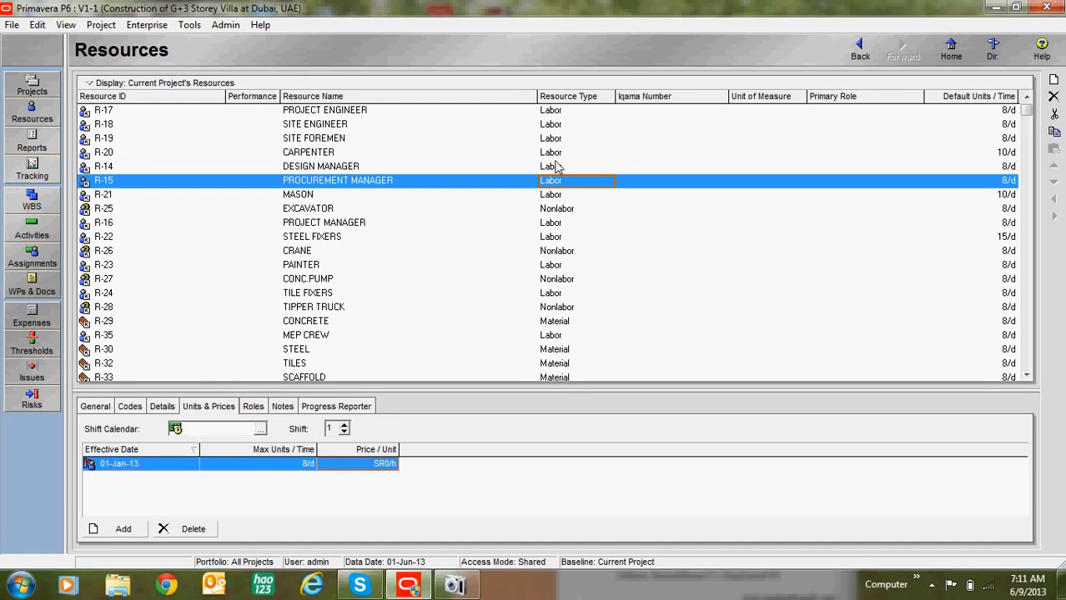
pyautogui.click(569, 112)
pyautogui.click(548, 140)
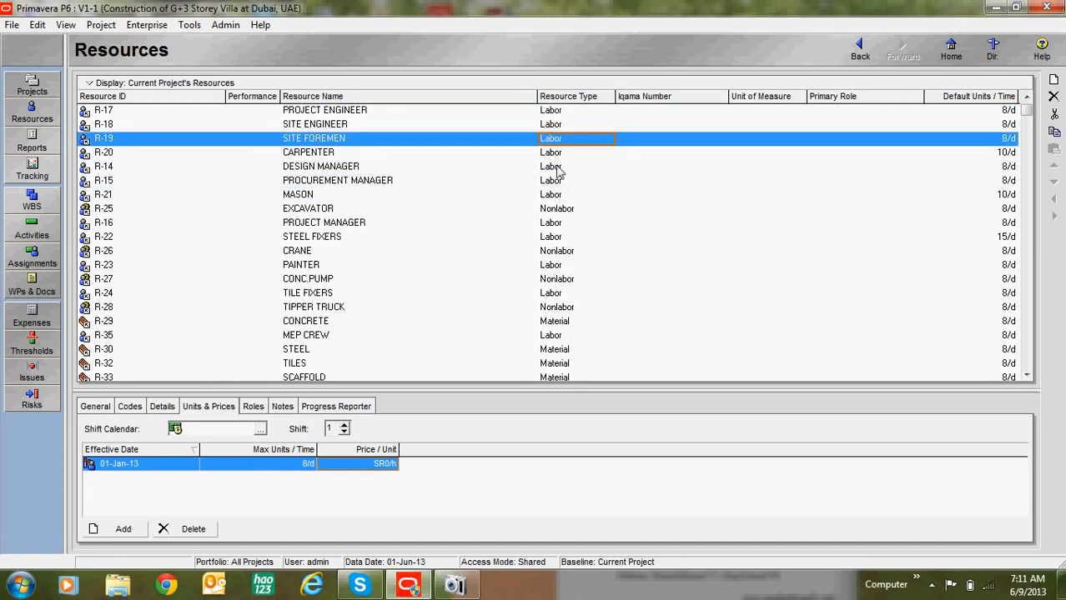
pyautogui.press('Down')
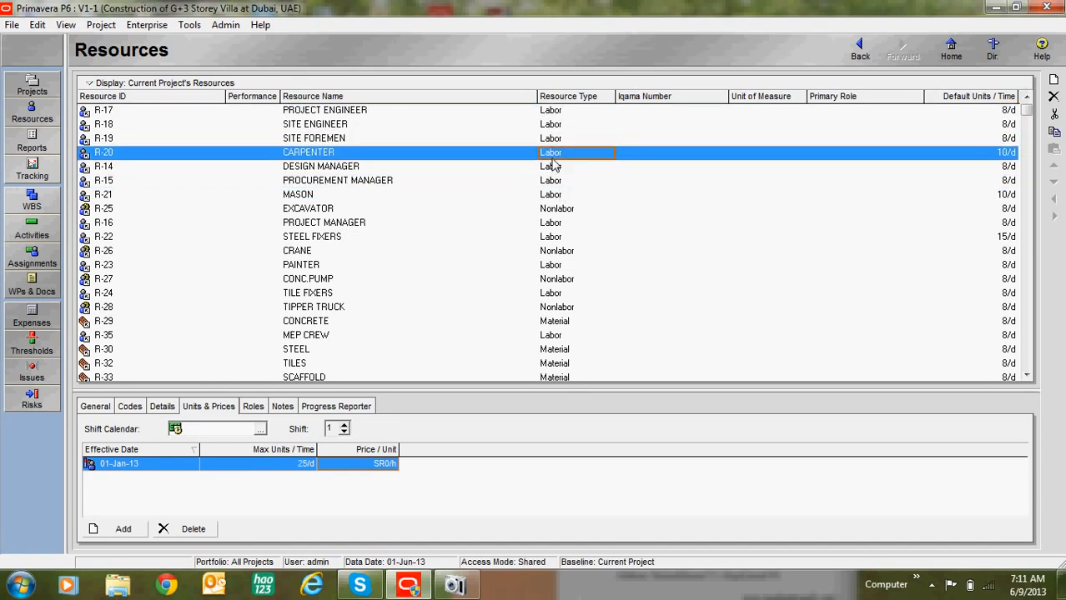
# Step: Set Price/Unit to 8 for carpenter, 7 for mason, 45 for excavator and 8 for steel fixers
pyautogui.click(386, 464)
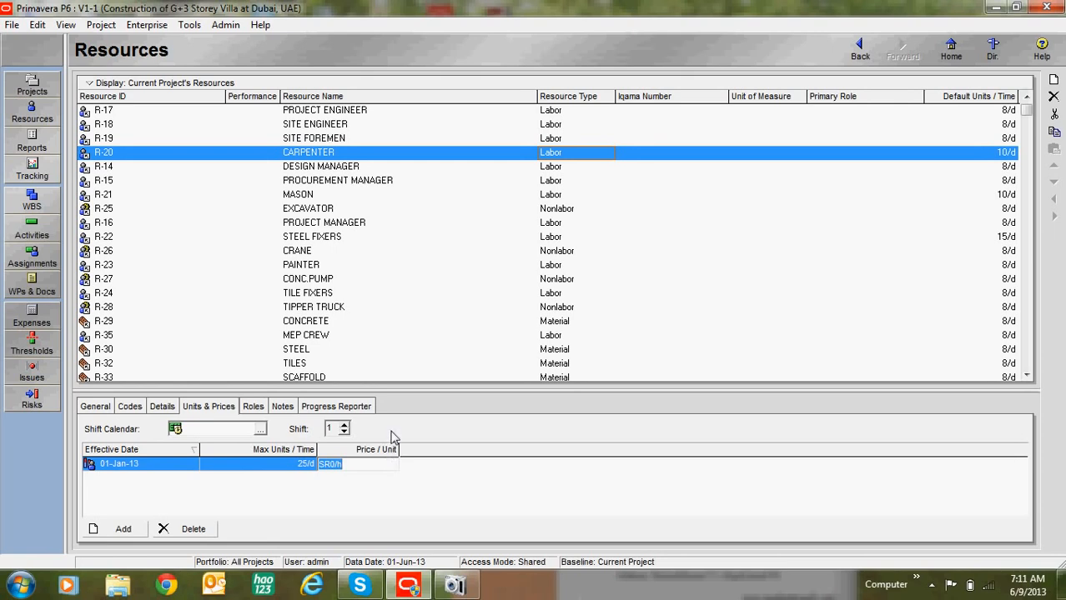
pyautogui.write('8')
pyautogui.click(557, 197)
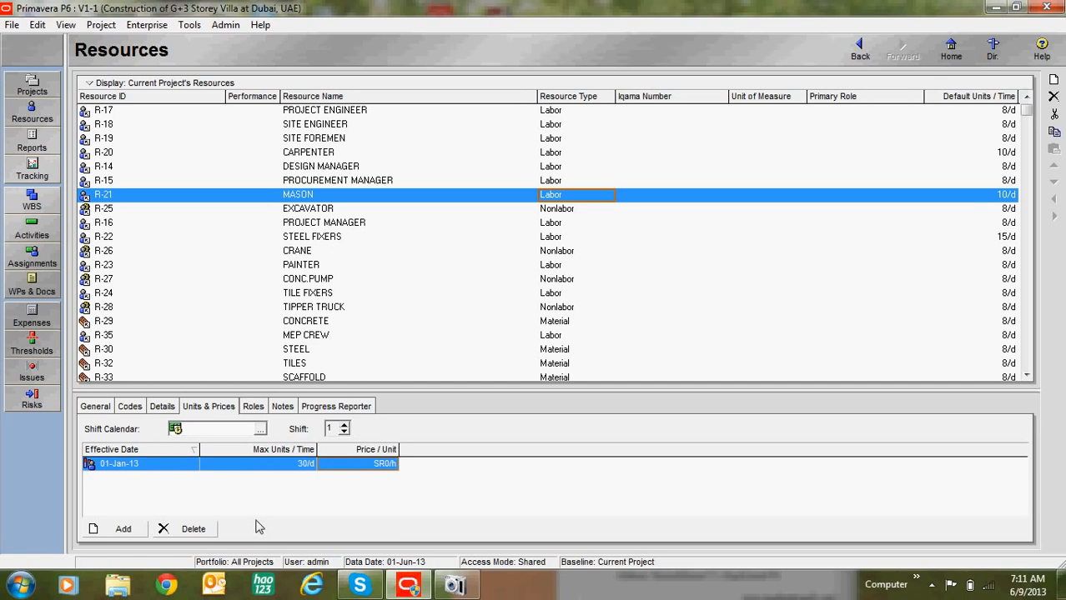
pyautogui.click(355, 468)
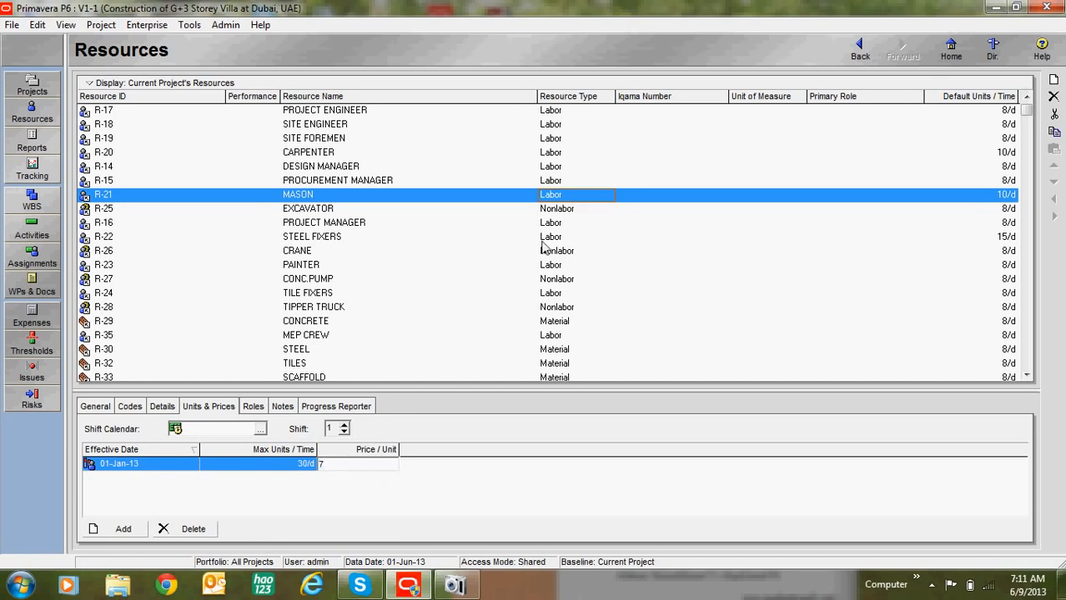
pyautogui.click(584, 211)
pyautogui.click(387, 464)
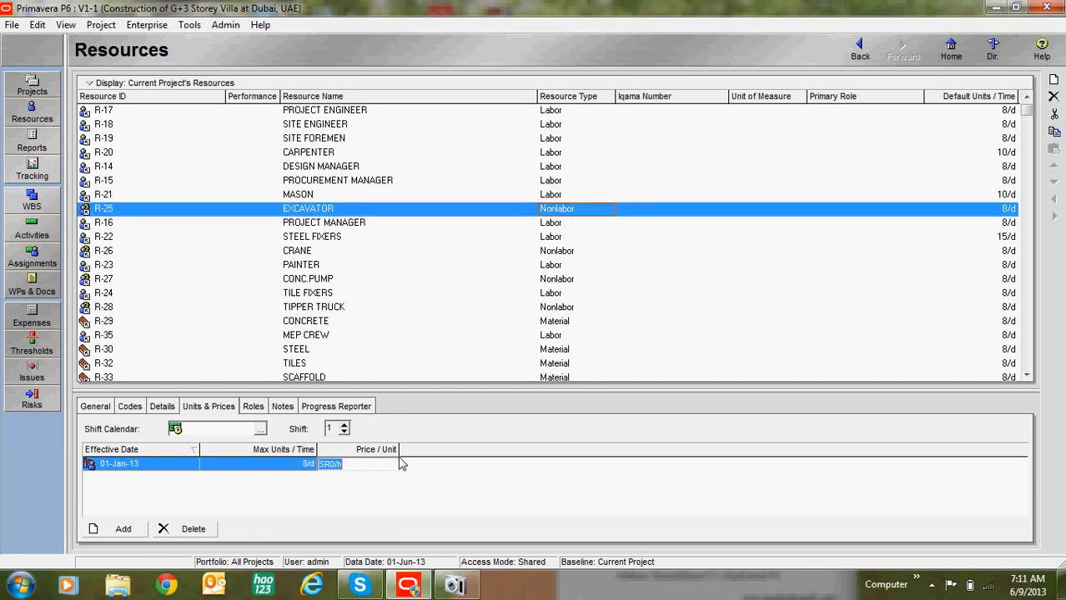
pyautogui.click(554, 226)
pyautogui.click(560, 238)
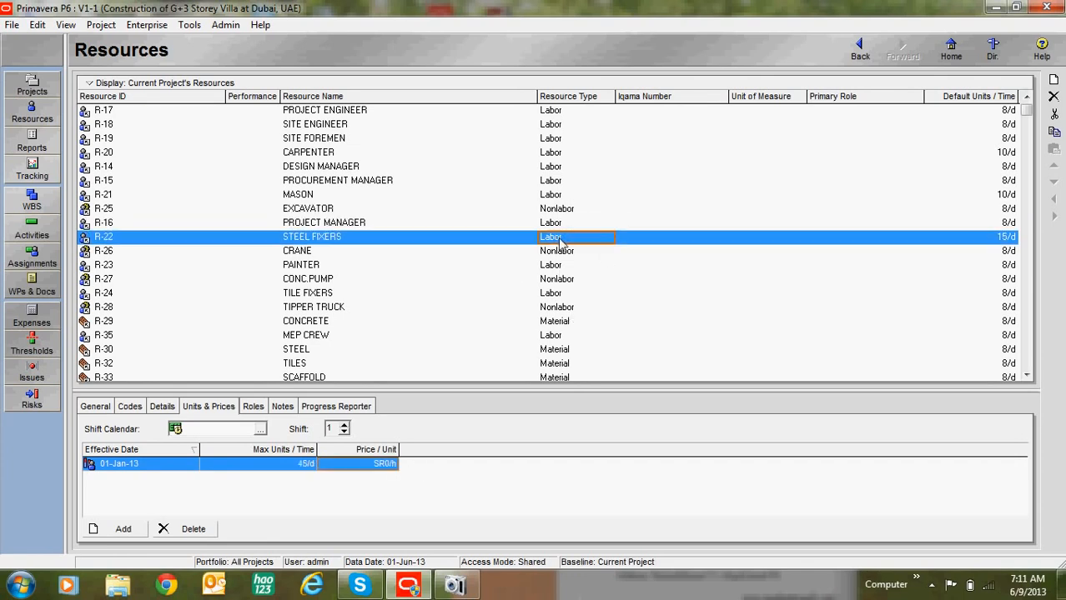
pyautogui.click(382, 465)
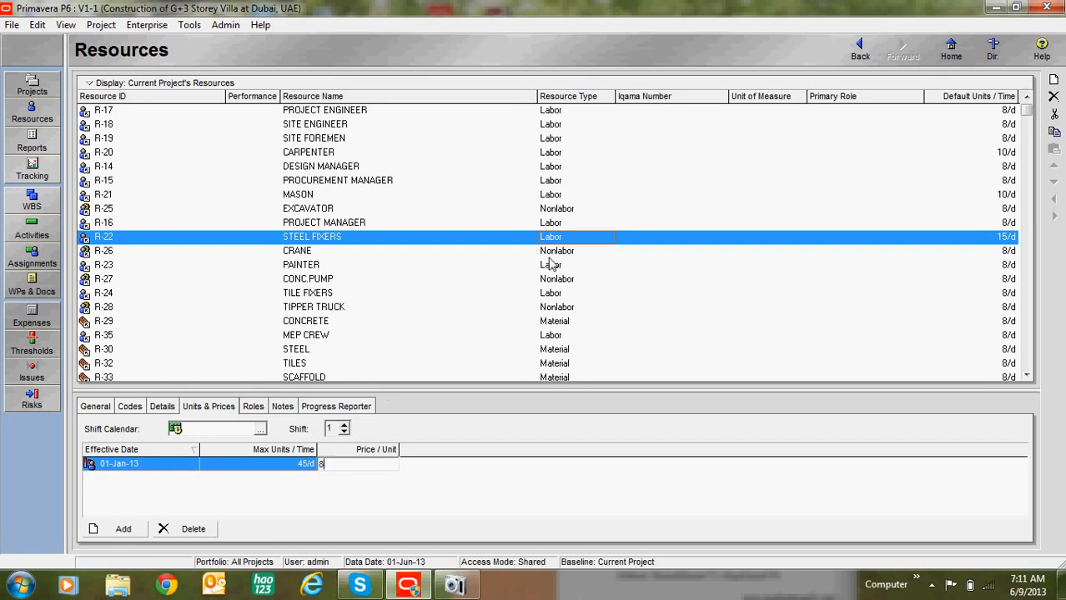
pyautogui.click(552, 251)
# Step: Set Price/Unit to 65 for crane, 4 for painter, 9 for tile fixers and 15 for tipper truck
pyautogui.click(388, 464)
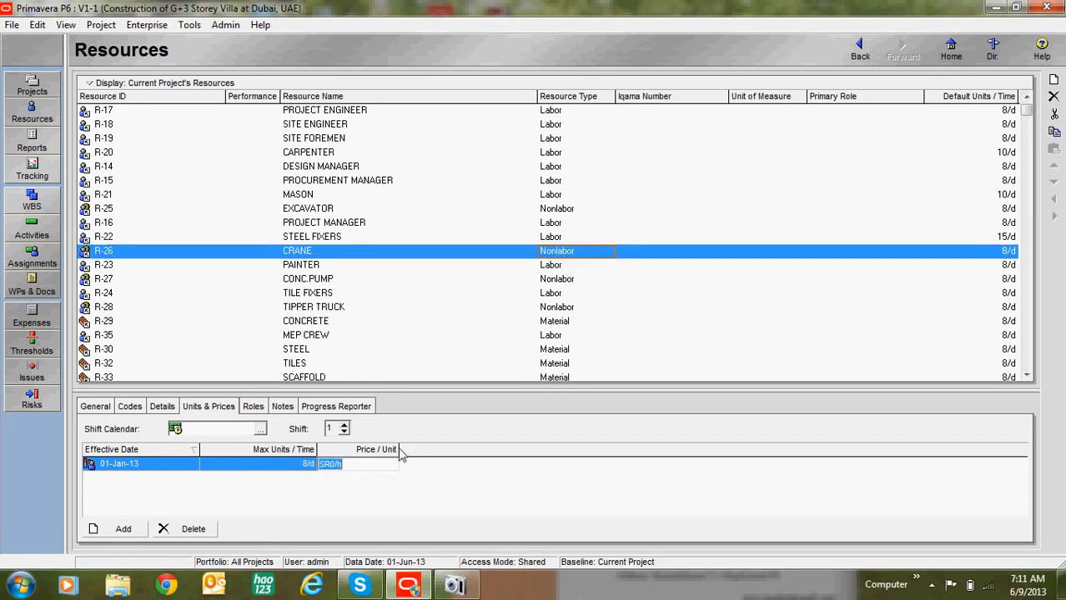
pyautogui.write('65')
pyautogui.click(556, 266)
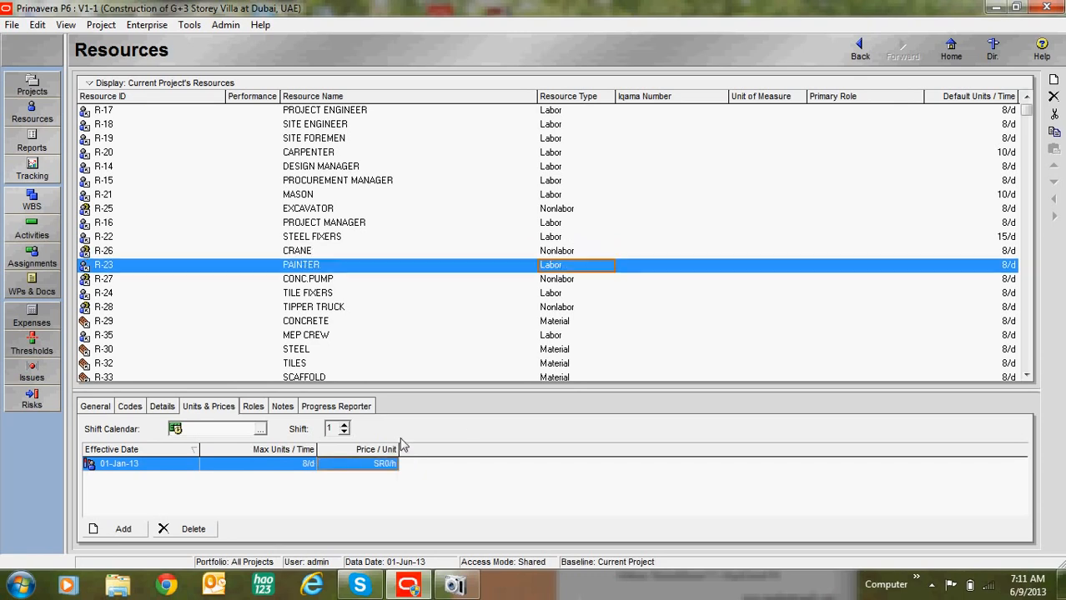
pyautogui.click(371, 468)
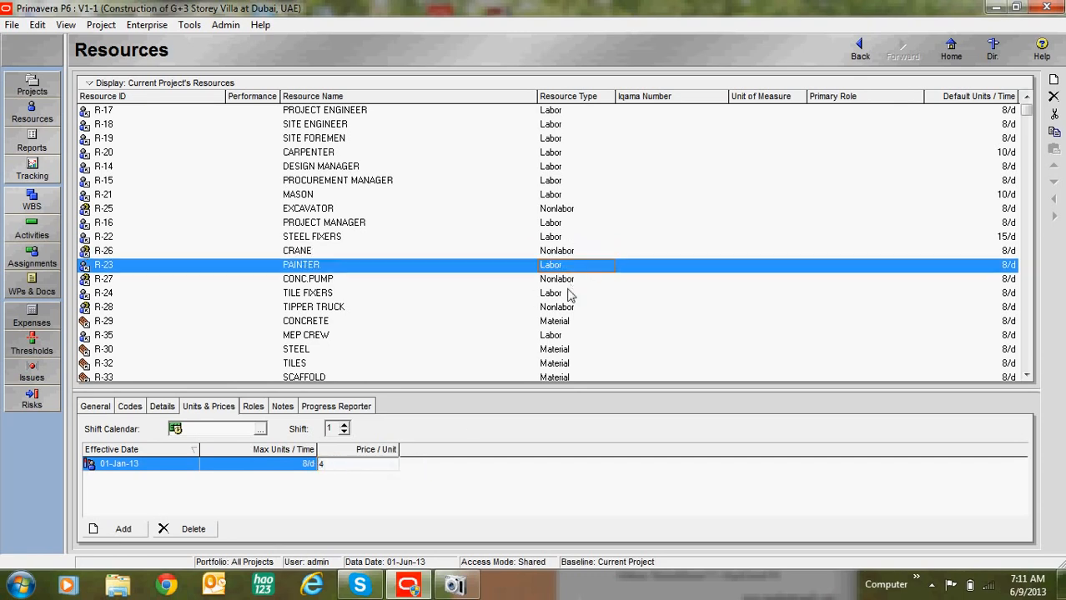
pyautogui.click(562, 294)
pyautogui.click(385, 464)
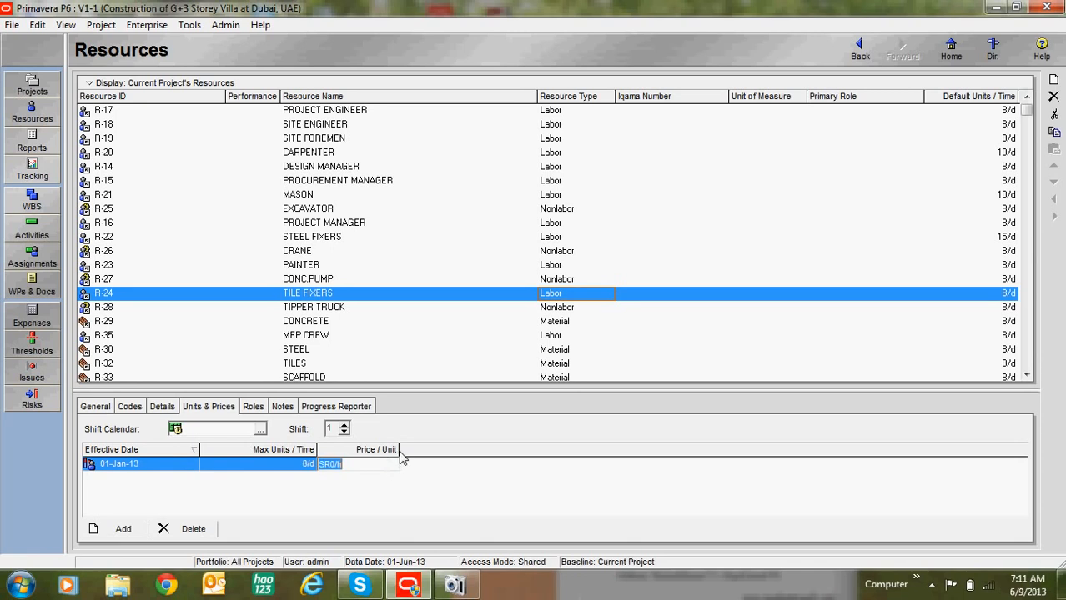
pyautogui.write('9')
pyautogui.click(567, 310)
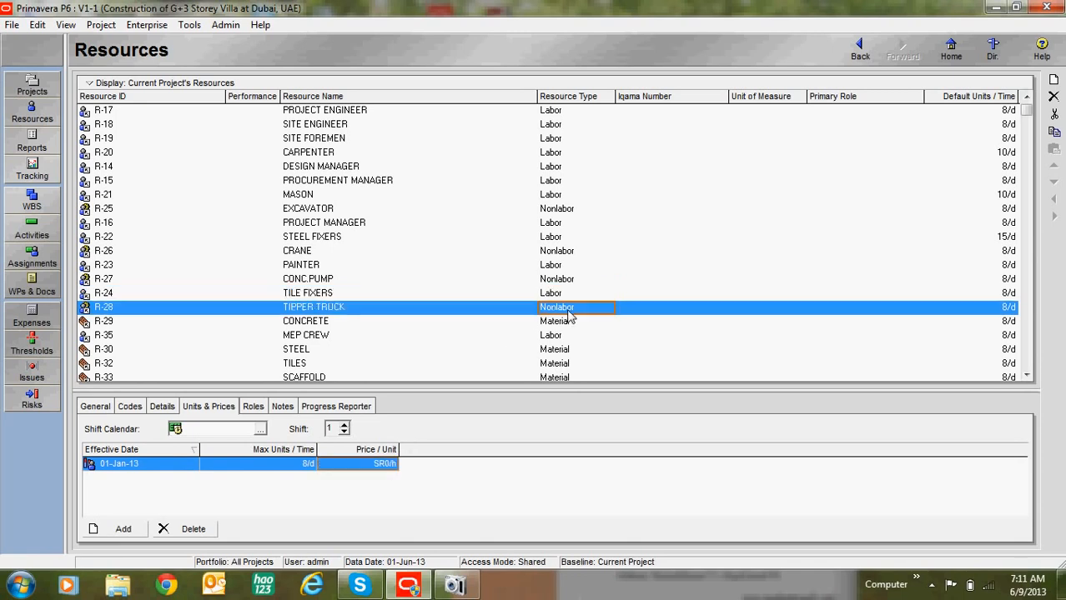
pyautogui.click(375, 467)
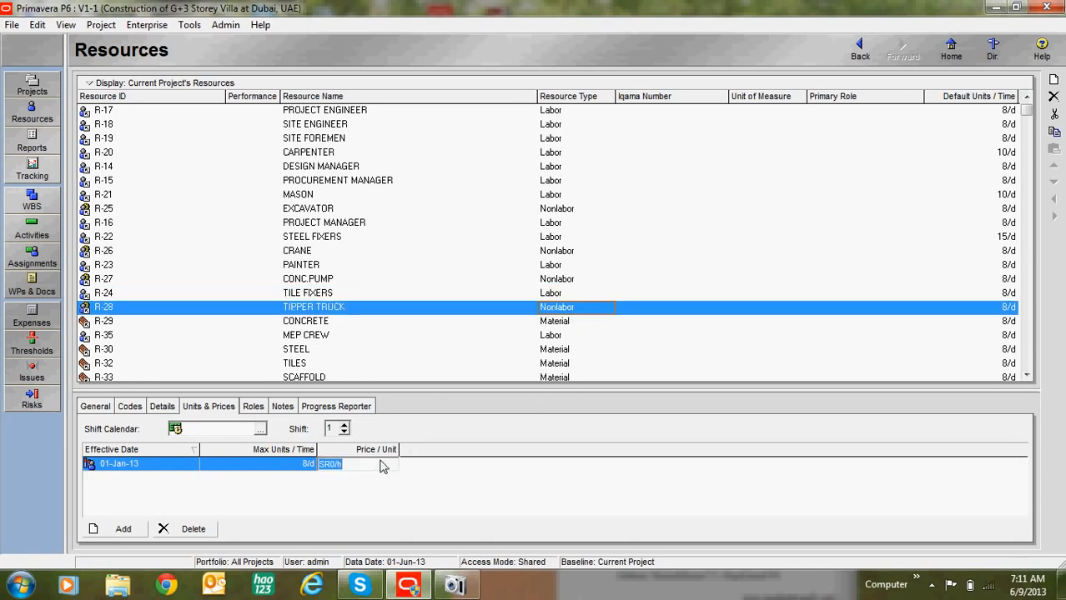
pyautogui.write('15')
pyautogui.click(560, 292)
pyautogui.click(556, 264)
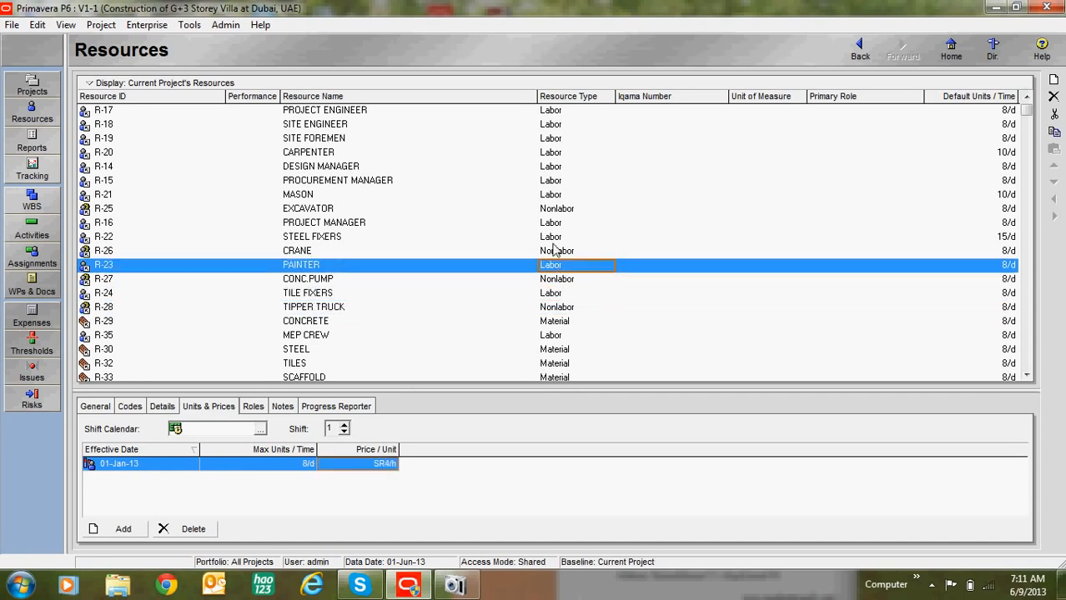
pyautogui.press('Up')
pyautogui.press('Up')
pyautogui.press('Up')
pyautogui.press('Up')
pyautogui.press('Up')
pyautogui.press('Up')
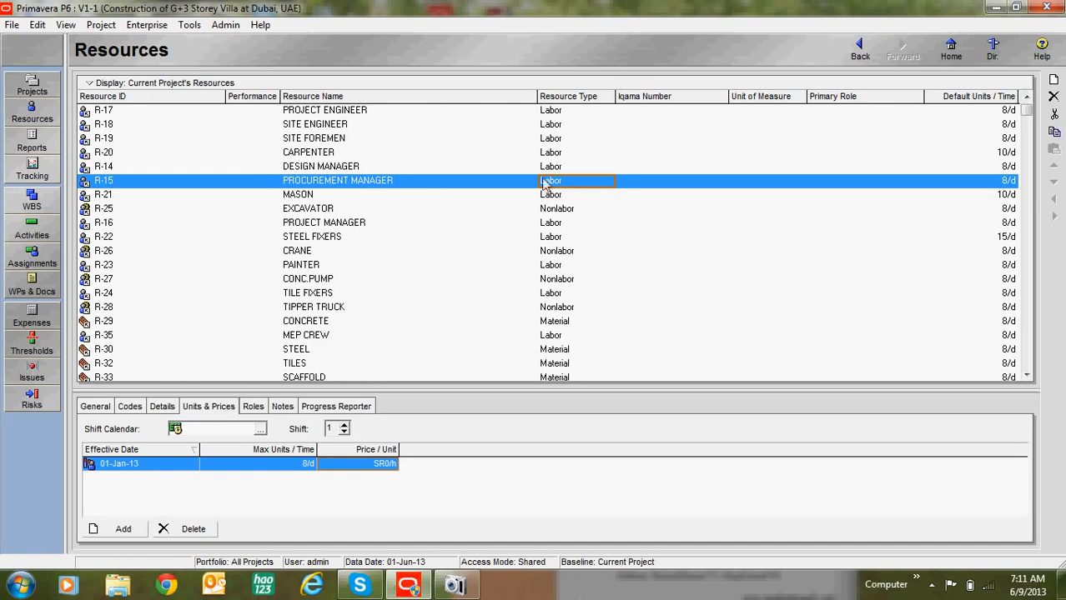
pyautogui.click(189, 25)
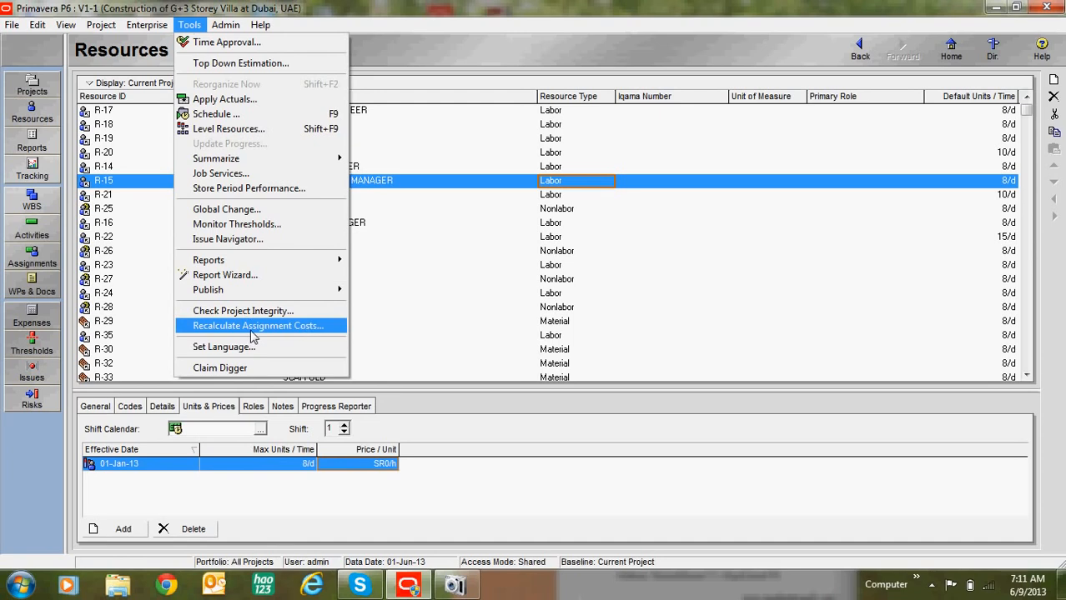
# Step: Recalculate assignment costs with the new resource prices and return to the Activities view
pyautogui.click(253, 330)
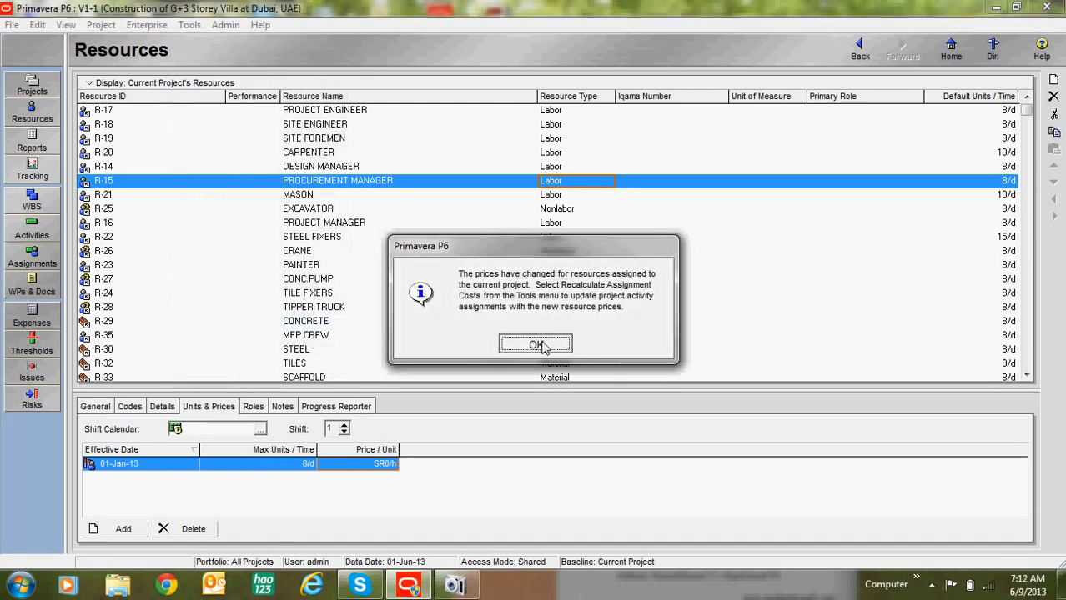
pyautogui.click(535, 344)
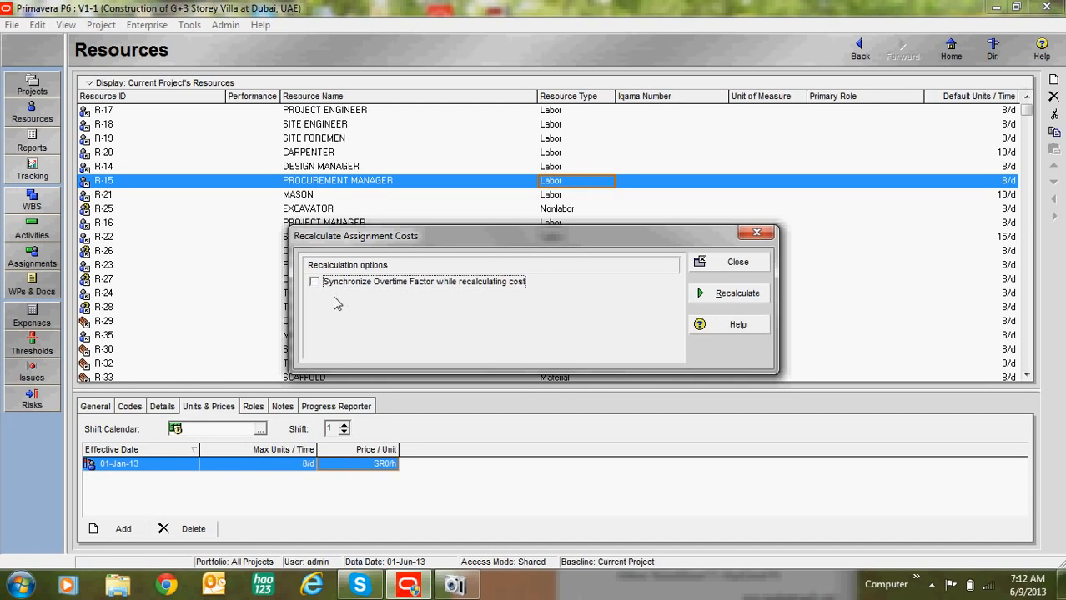
pyautogui.click(735, 297)
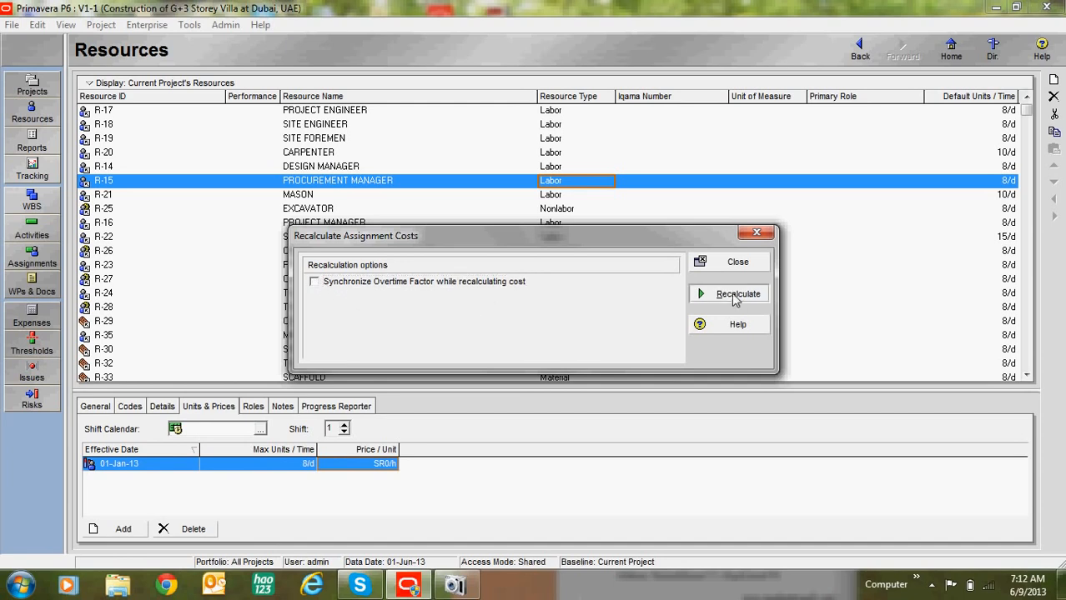
pyautogui.click(542, 335)
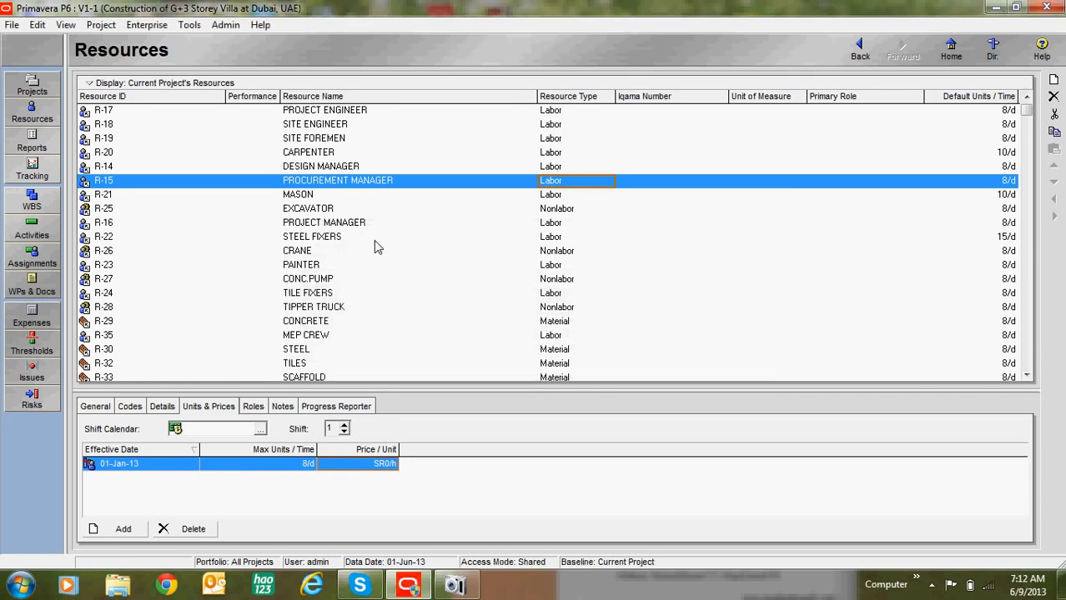
pyautogui.click(42, 235)
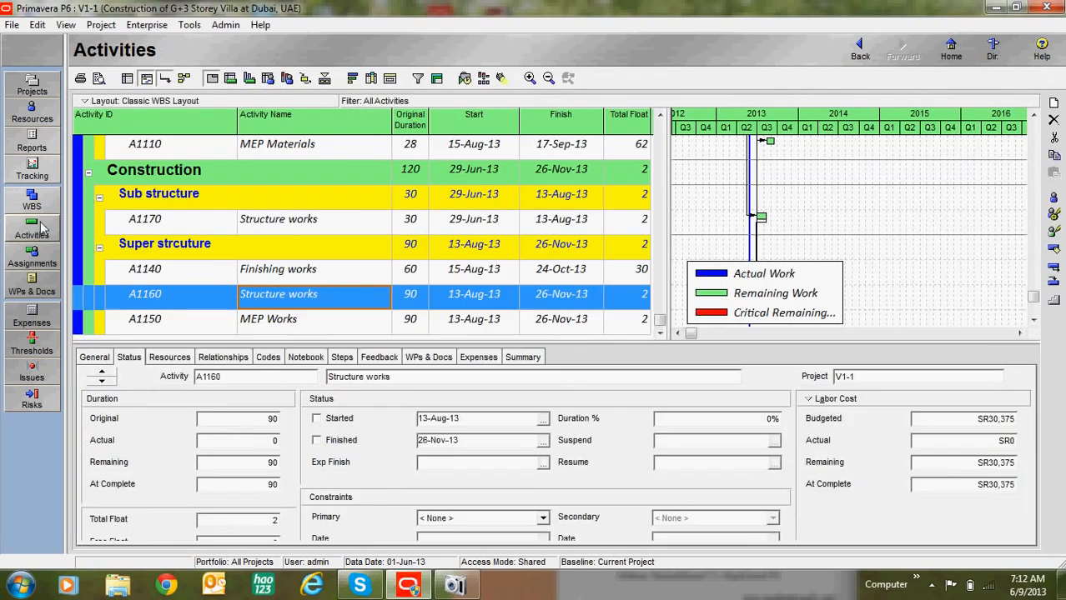
# Step: Show A1160 Structure works' assigned resources and widen the activity table against the Gantt chart
pyautogui.click(185, 357)
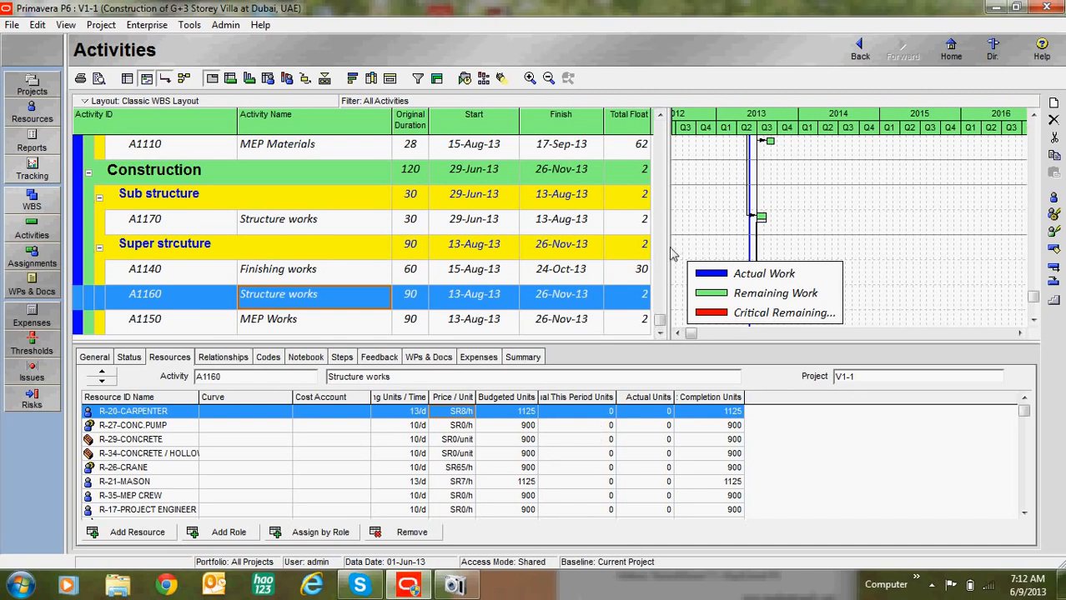
pyautogui.moveTo(675, 250); pyautogui.dragTo(774, 257)
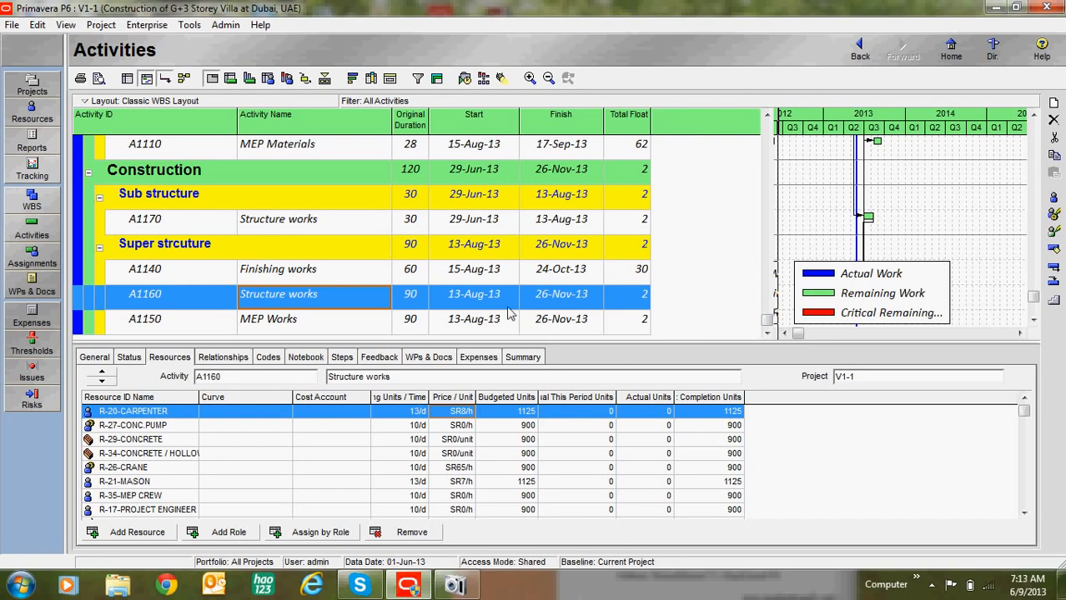
# Step: Add an expense to A1000 Structural drawings with a budgeted cost of SR25,000
pyautogui.click(478, 359)
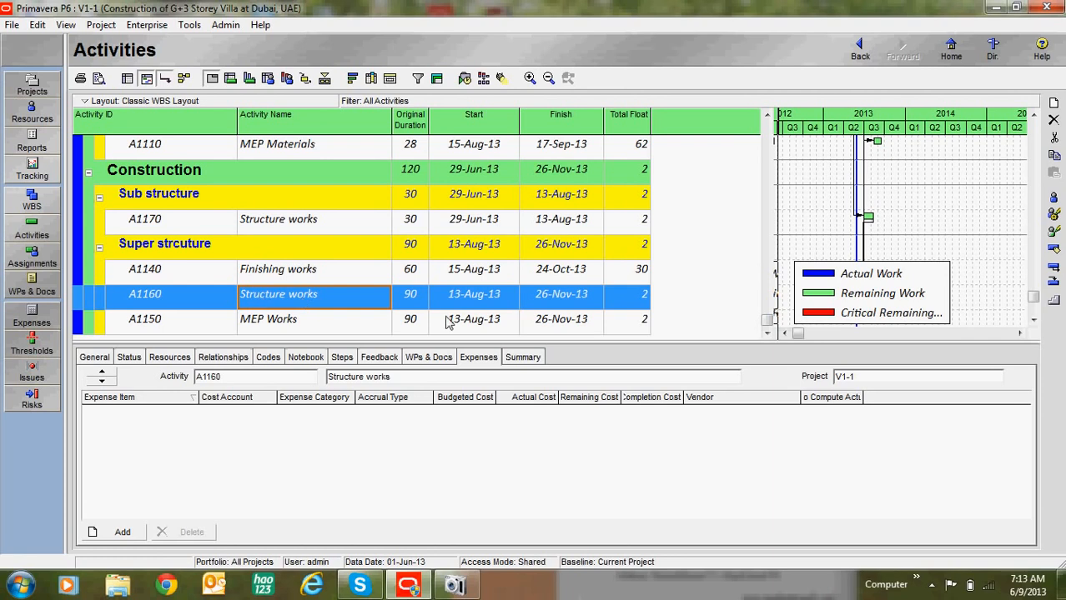
pyautogui.scroll(2, 434, 254)
pyautogui.scroll(-1, 331, 313)
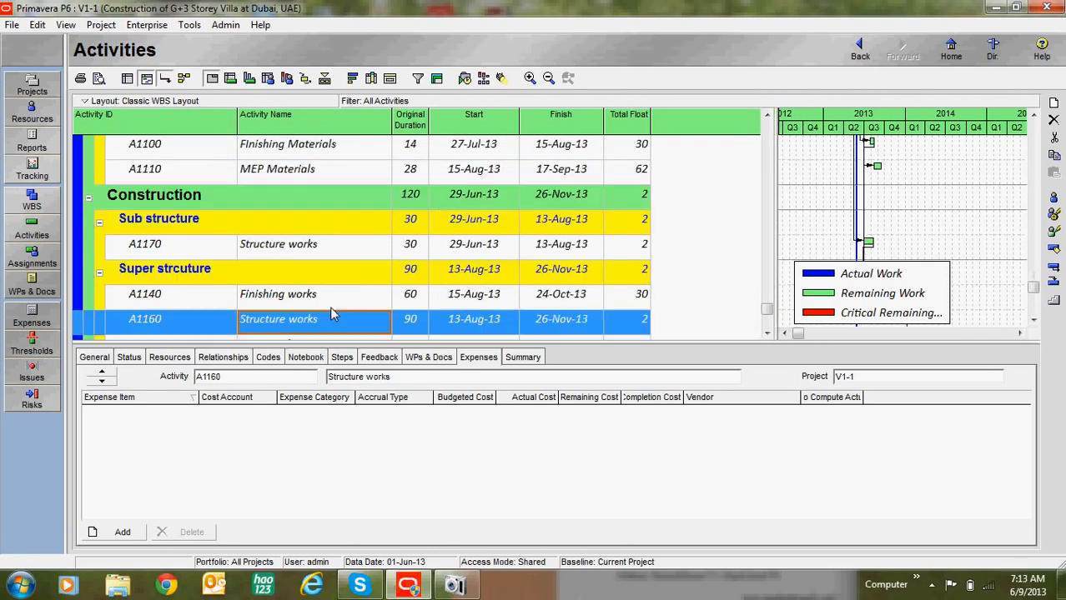
pyautogui.scroll(3, 331, 313)
pyautogui.scroll(6, 283, 296)
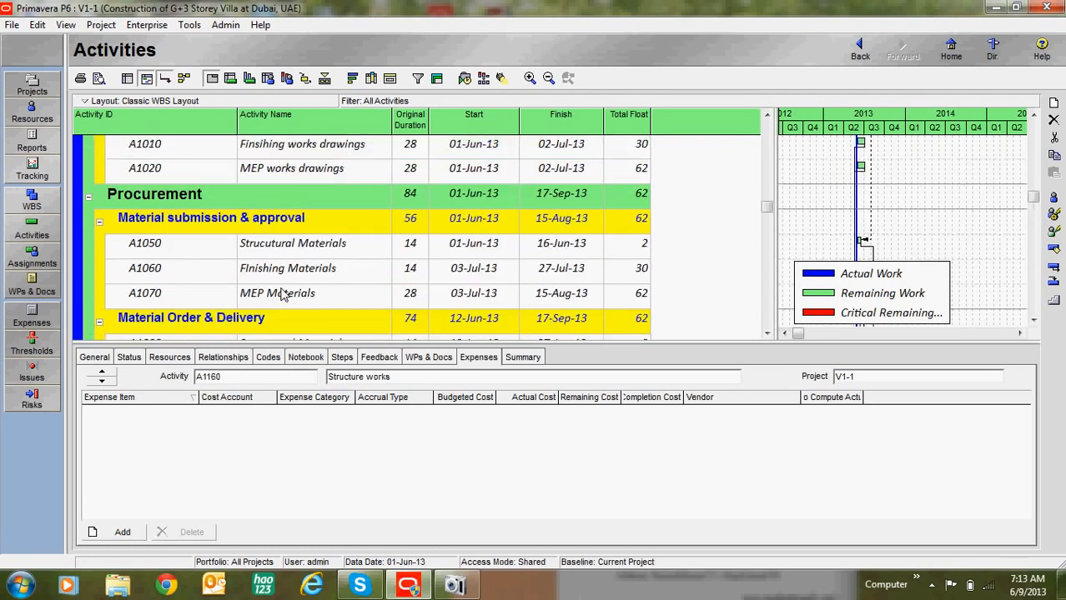
pyautogui.scroll(7, 283, 298)
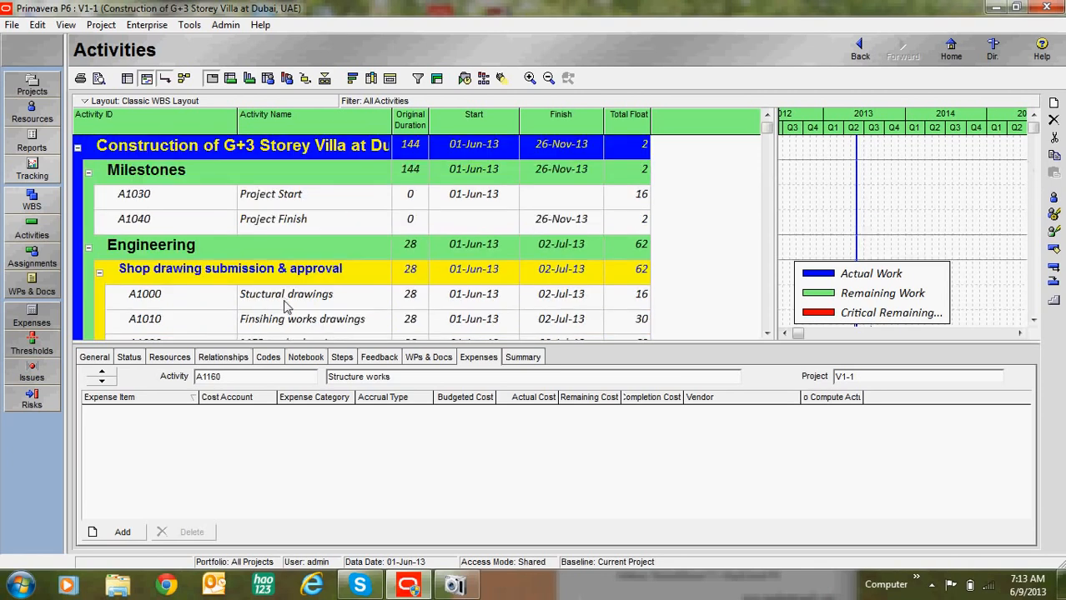
pyautogui.scroll(-2, 283, 307)
pyautogui.click(301, 252)
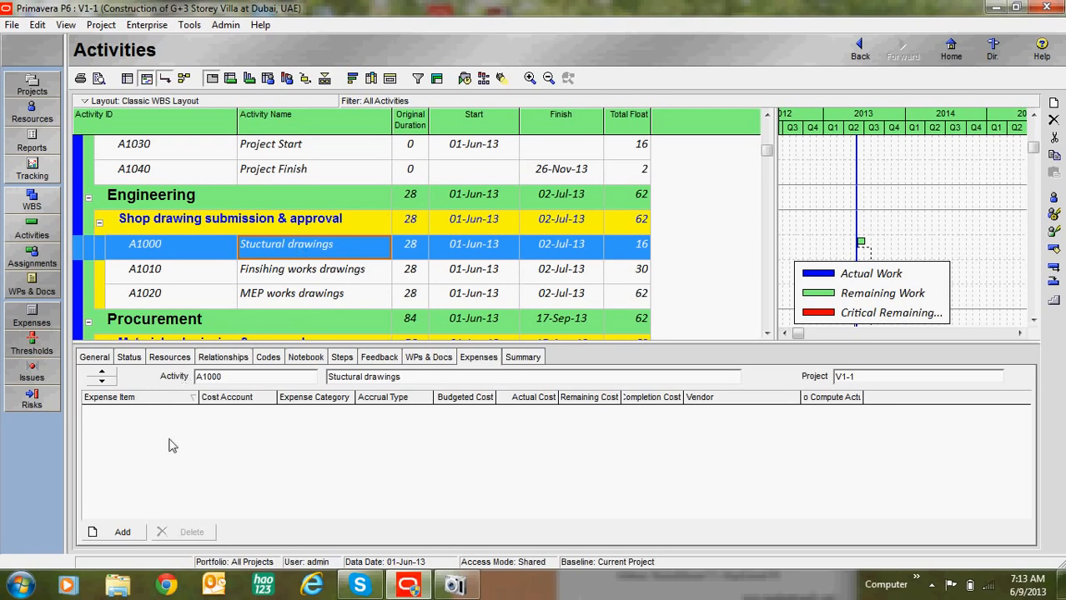
pyautogui.click(125, 535)
pyautogui.click(385, 421)
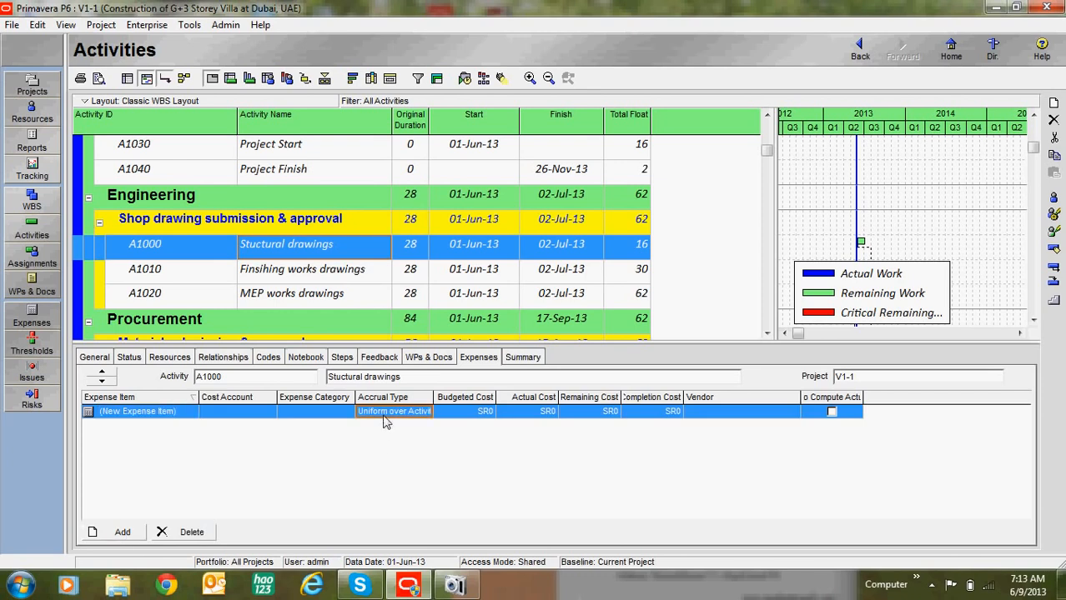
pyautogui.click(443, 420)
pyautogui.click(448, 421)
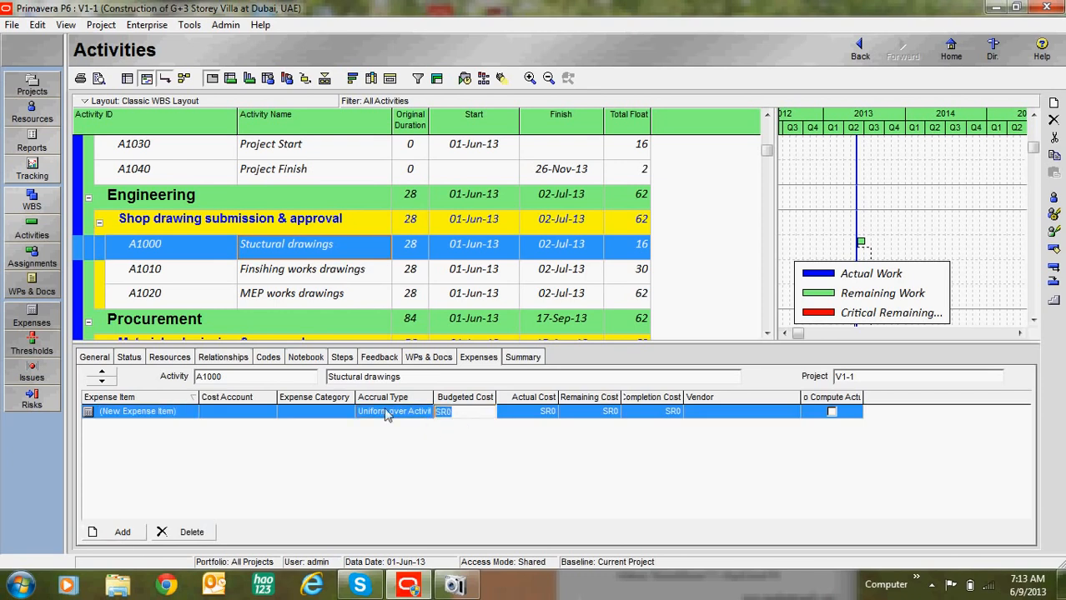
pyautogui.write('25,000')
pyautogui.click(517, 412)
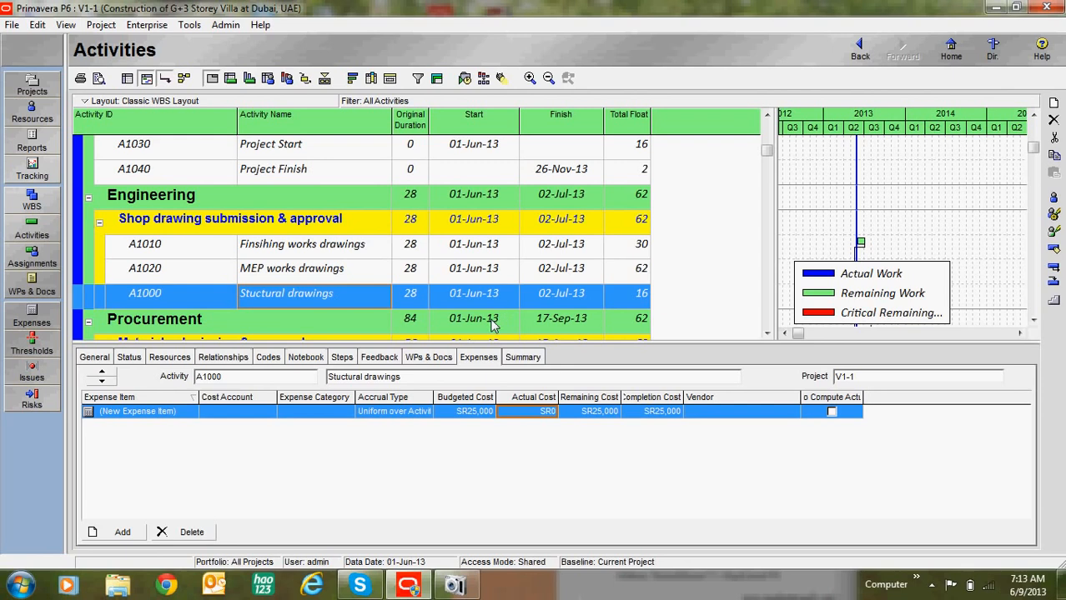
# Step: Add an expense to A1020 MEP works drawings with a budgeted cost of SR15,000
pyautogui.click(487, 253)
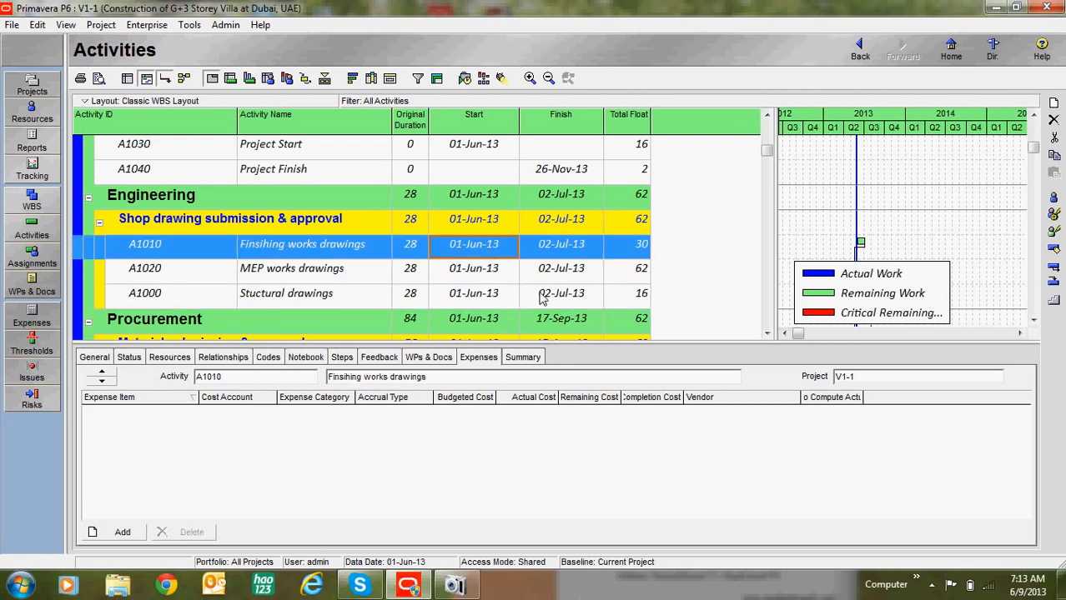
pyautogui.scroll(2, 342, 237)
pyautogui.scroll(-1, 343, 267)
pyautogui.scroll(-1, 345, 267)
pyautogui.click(471, 296)
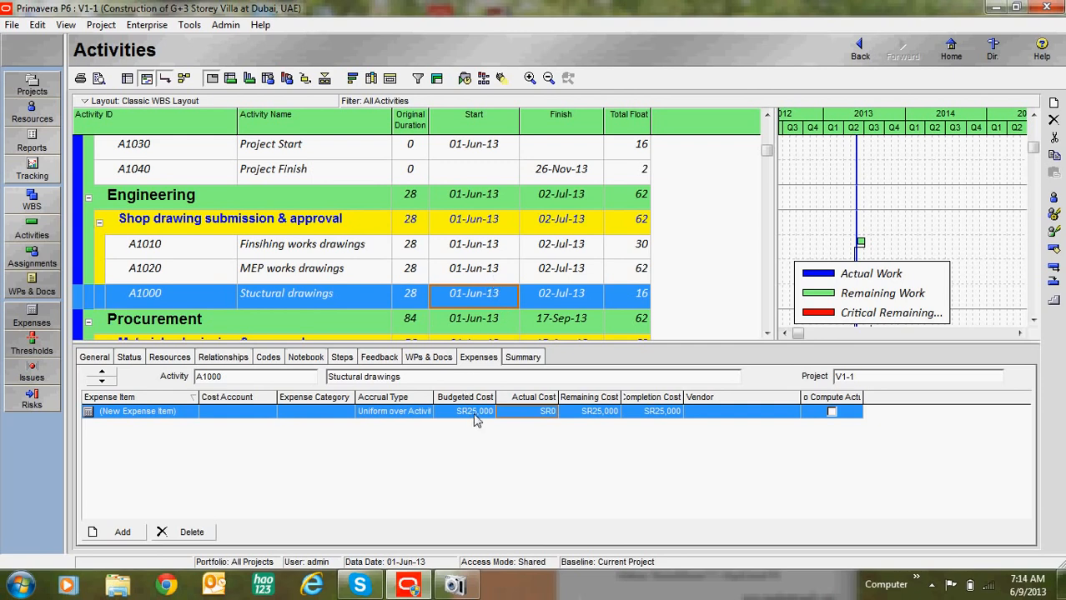
pyautogui.click(485, 276)
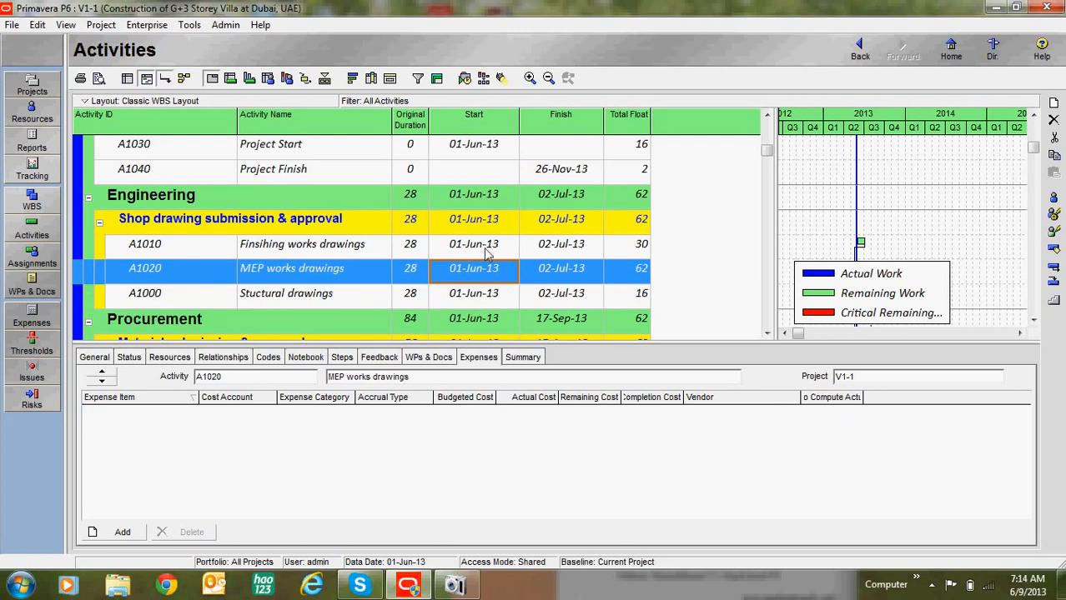
pyautogui.click(487, 250)
pyautogui.click(482, 273)
pyautogui.click(117, 532)
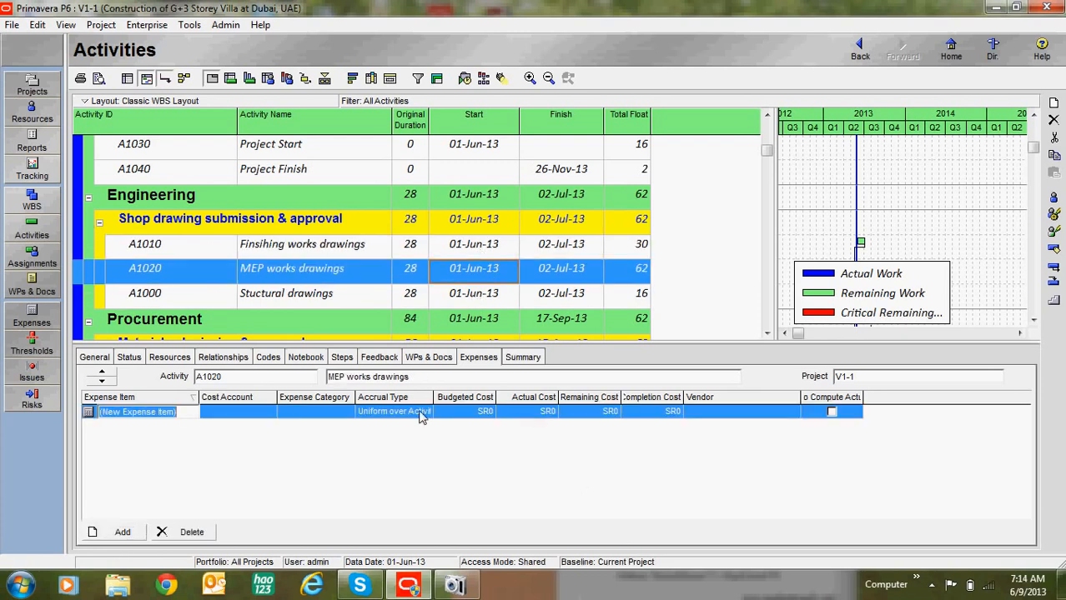
pyautogui.click(481, 415)
pyautogui.write('15000')
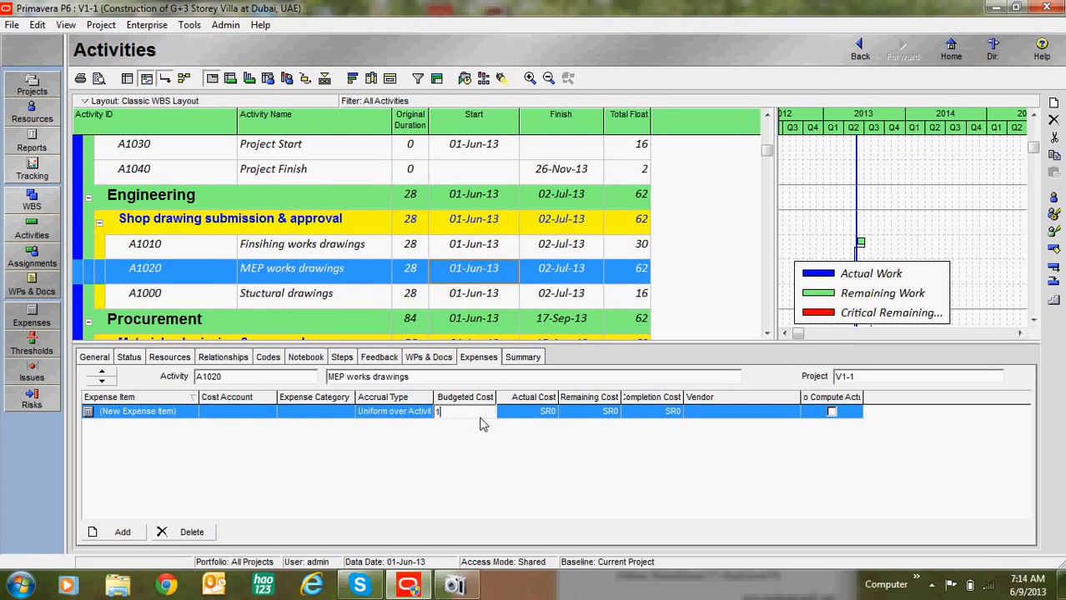
pyautogui.click(488, 251)
# Step: Add an expense to A1010 with a budgeted cost of SR28,000, then review the three expenses
pyautogui.click(123, 532)
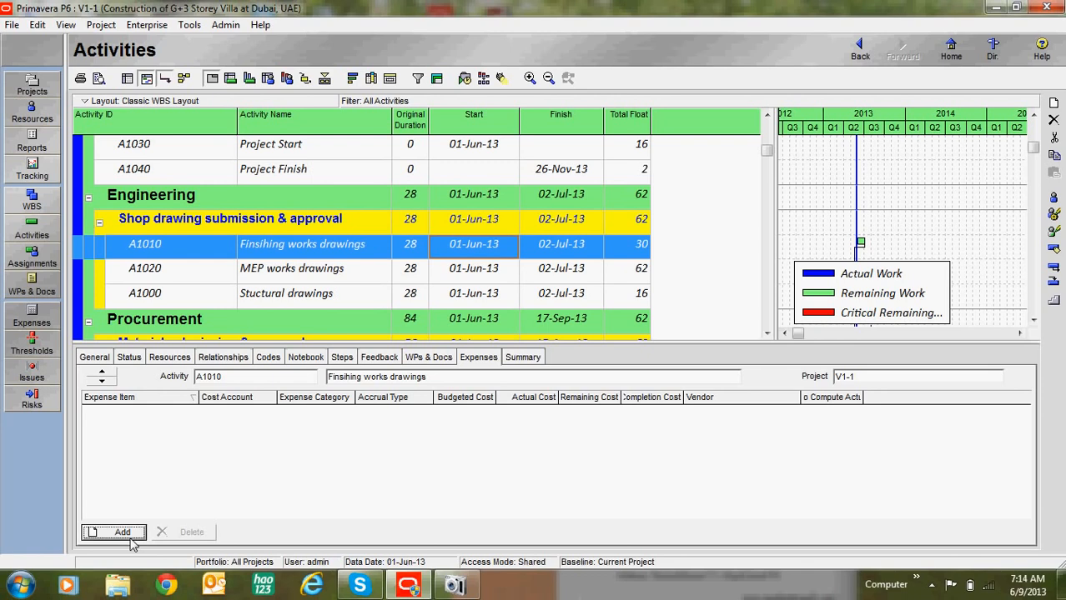
pyautogui.click(472, 421)
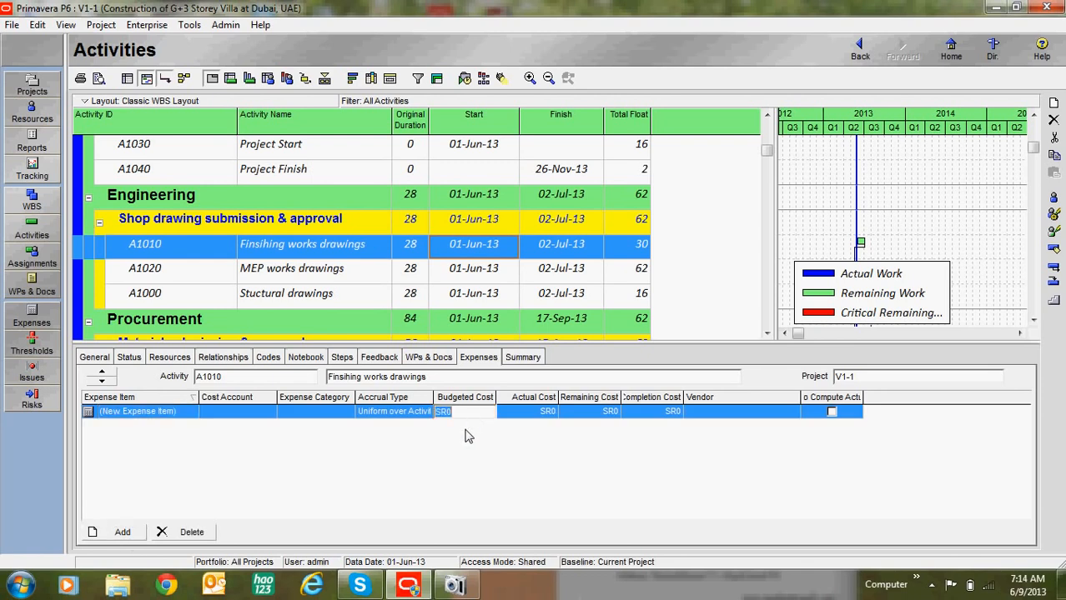
pyautogui.write('28000')
pyautogui.click(489, 287)
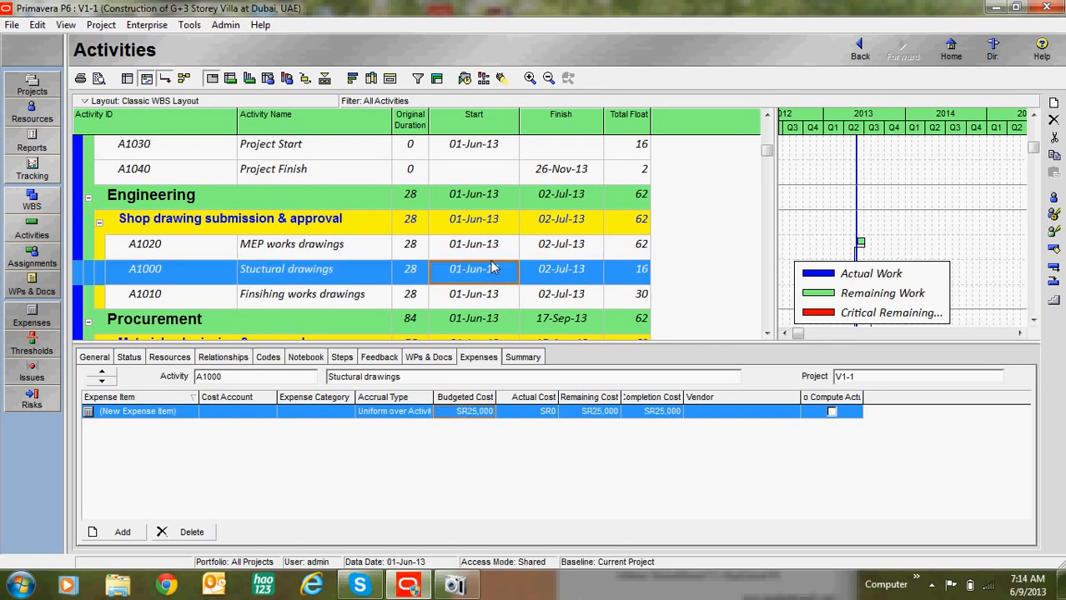
pyautogui.click(491, 255)
pyautogui.click(499, 264)
pyautogui.press('Up')
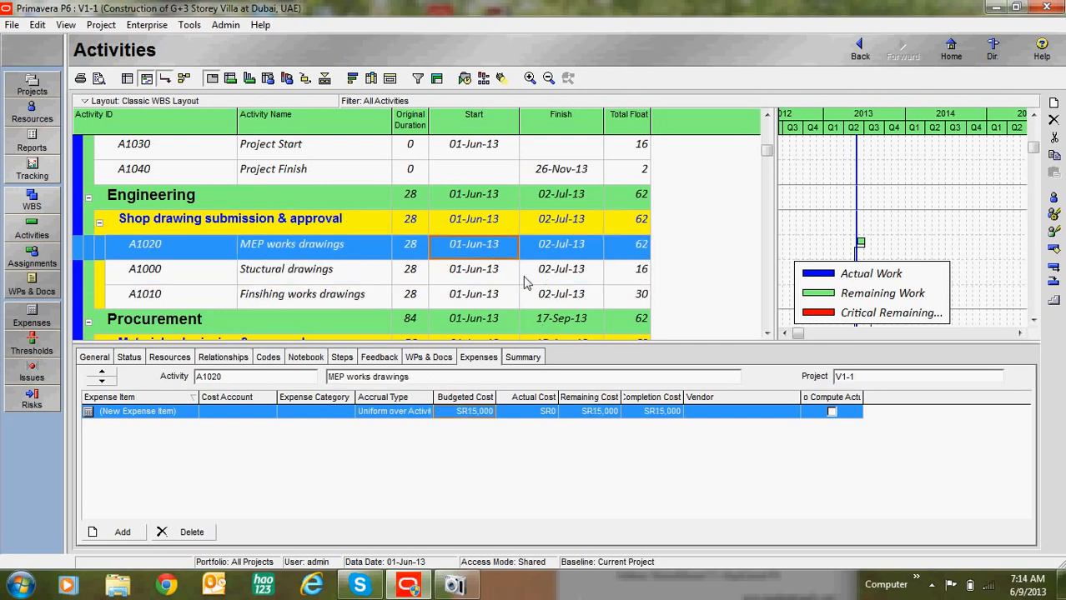
pyautogui.scroll(-1, 584, 300)
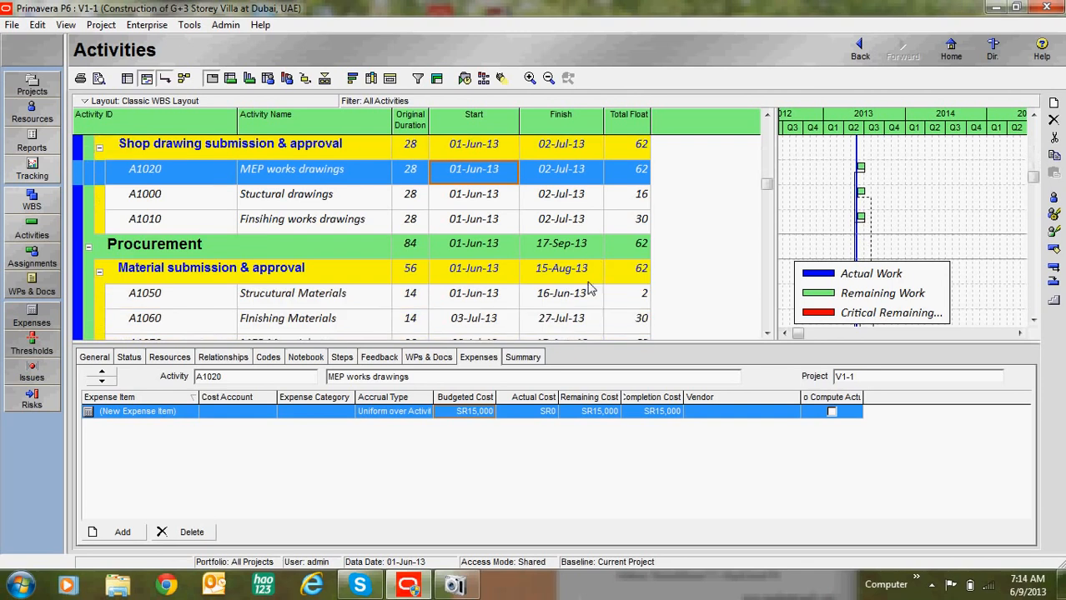
# Step: In the activity table's Columns dialog, expand the Costs group after Total Float
pyautogui.click(372, 79)
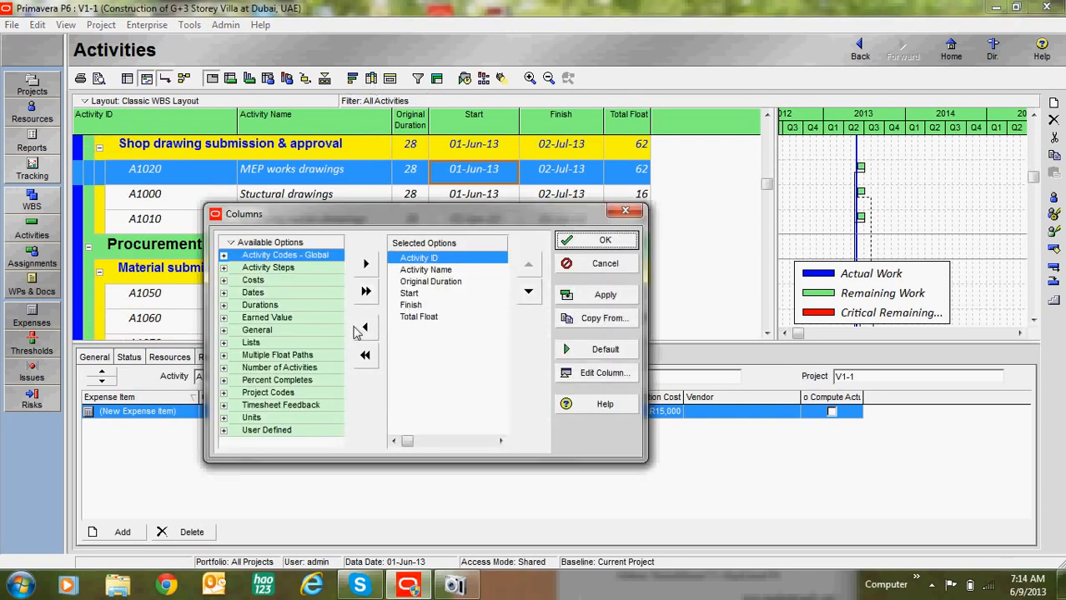
pyautogui.click(412, 317)
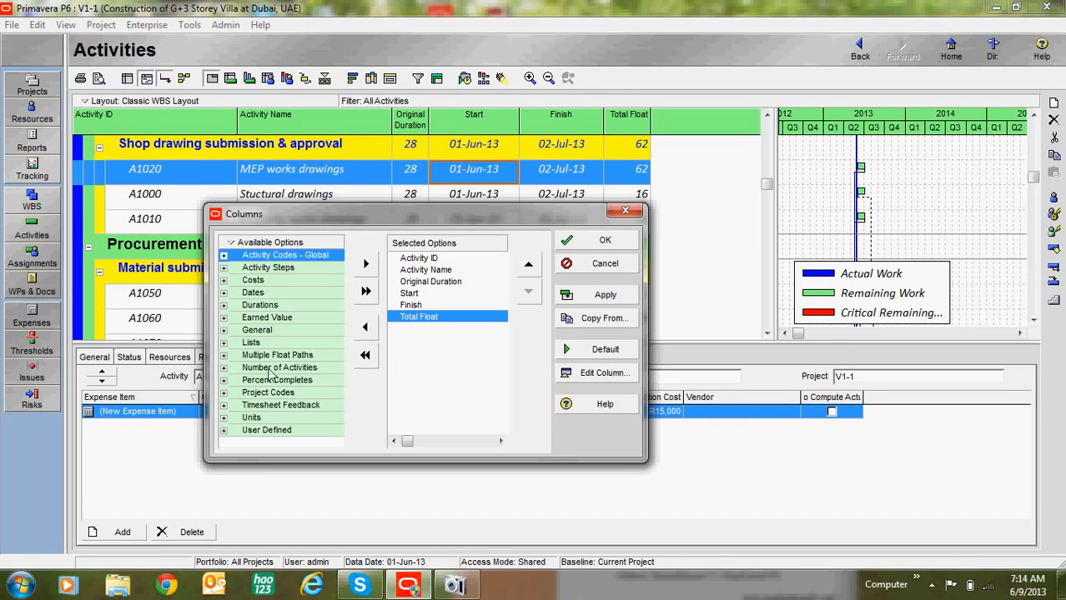
pyautogui.doubleClick(235, 281)
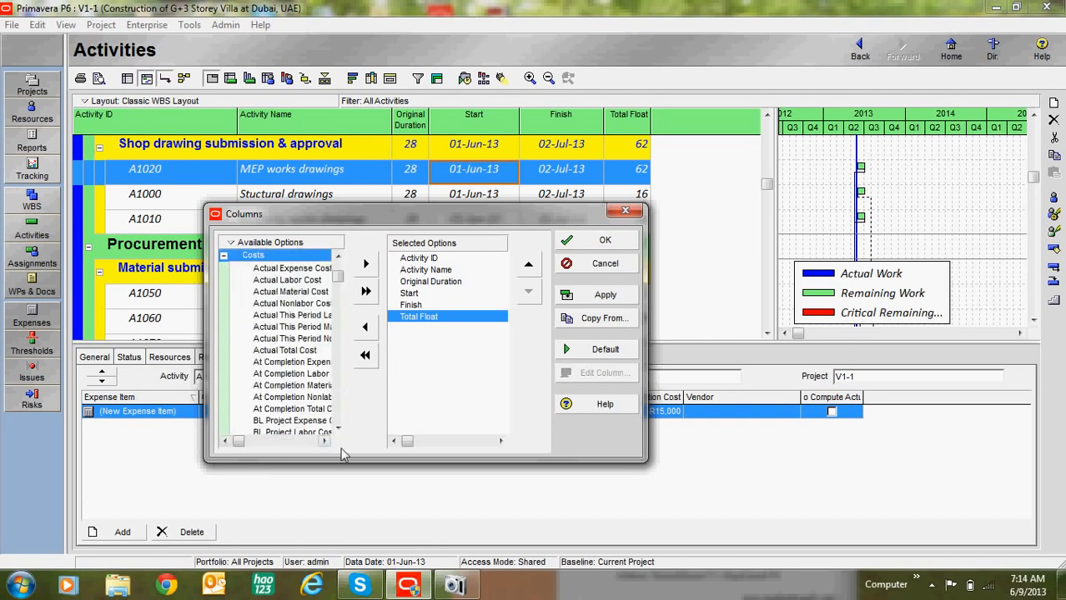
pyautogui.click(325, 441)
pyautogui.click(324, 441)
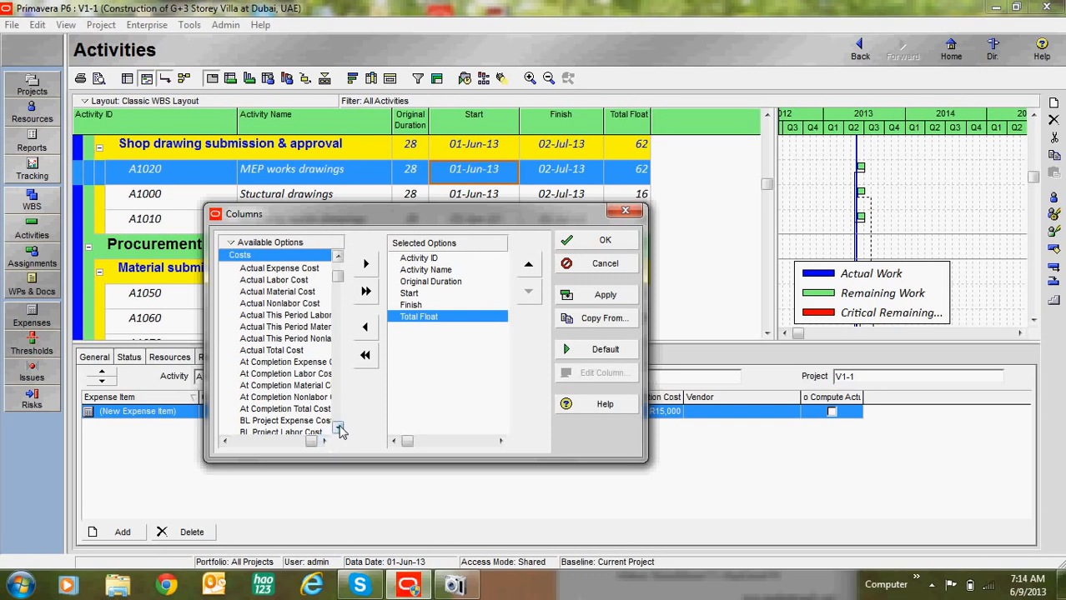
pyautogui.click(339, 429)
pyautogui.click(339, 428)
pyautogui.scroll(-6, 339, 429)
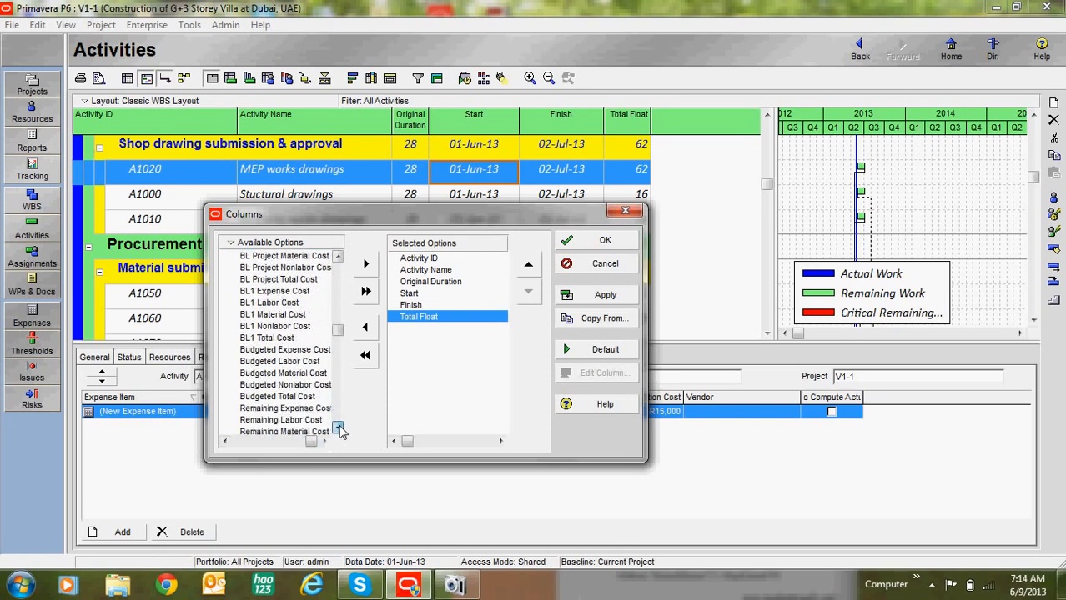
# Step: Add Budgeted Expense, Labor, Material, Nonlabor and Total Cost columns and apply them
pyautogui.click(284, 303)
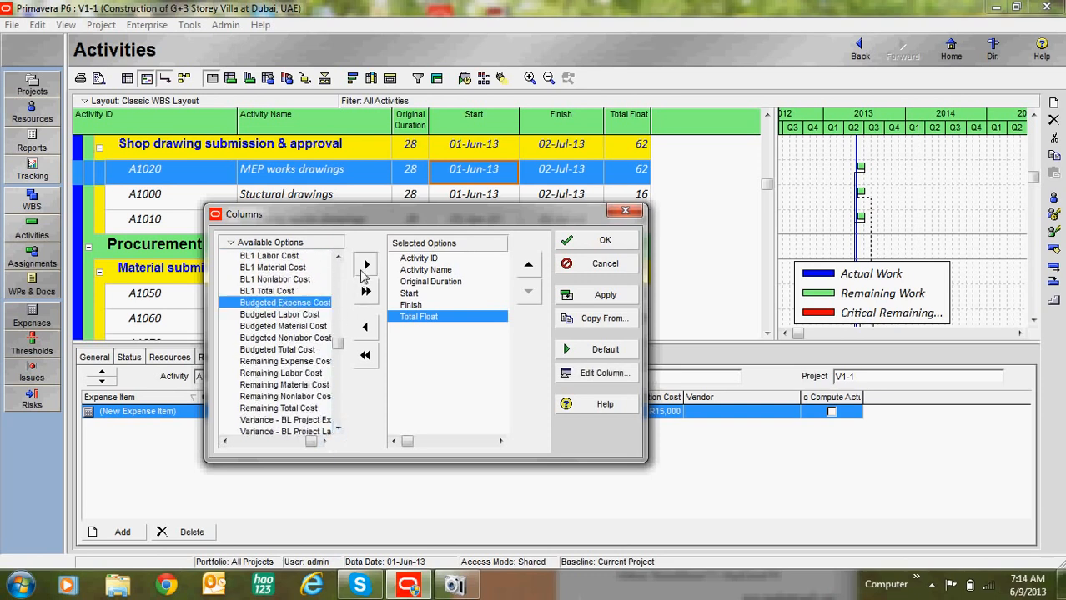
pyautogui.click(366, 264)
pyautogui.click(365, 264)
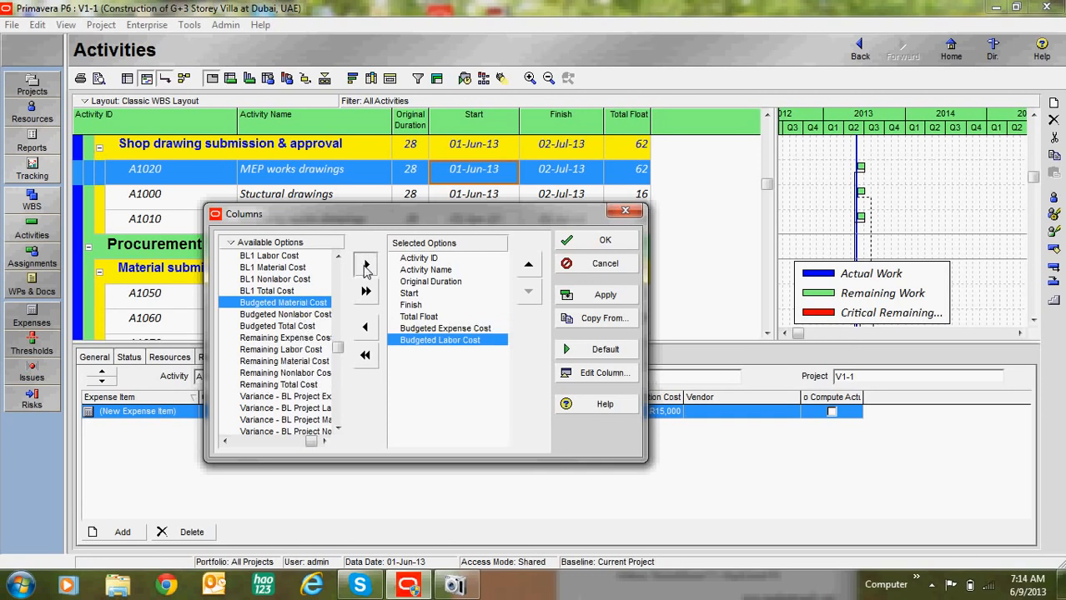
pyautogui.click(365, 264)
pyautogui.click(365, 263)
pyautogui.click(365, 263)
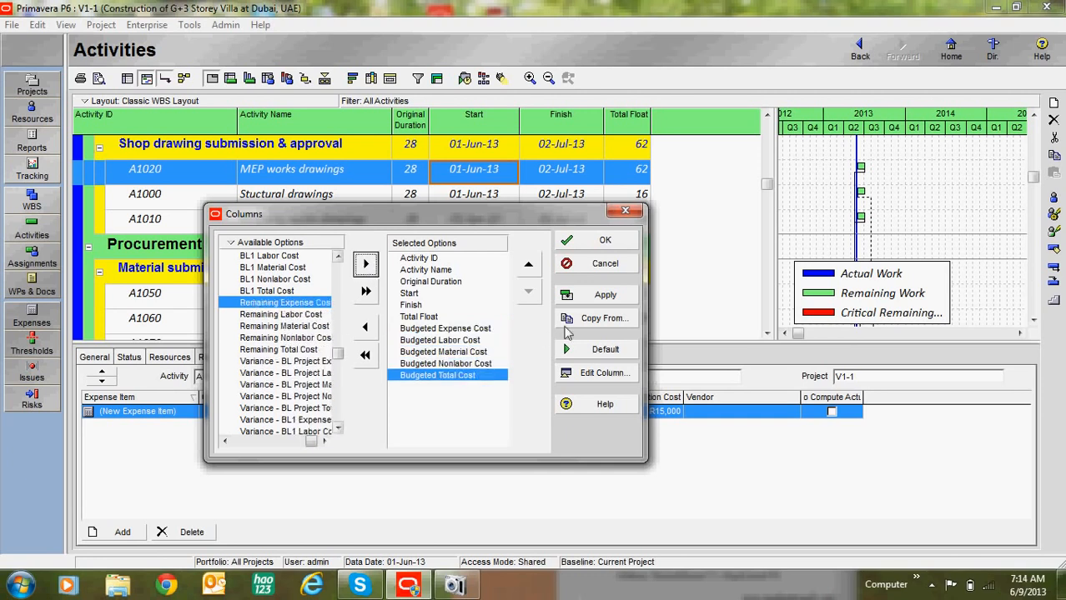
pyautogui.click(573, 297)
# Step: Confirm the columns, widen the table to show all five cost columns, and select Structure works
pyautogui.click(602, 241)
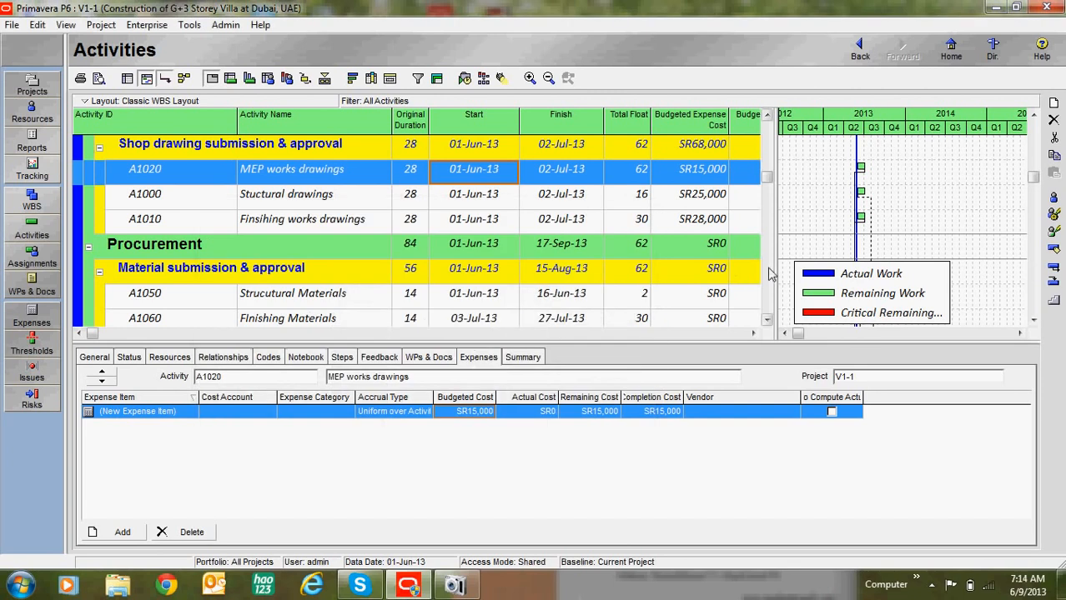
pyautogui.moveTo(774, 263); pyautogui.dragTo(1005, 264)
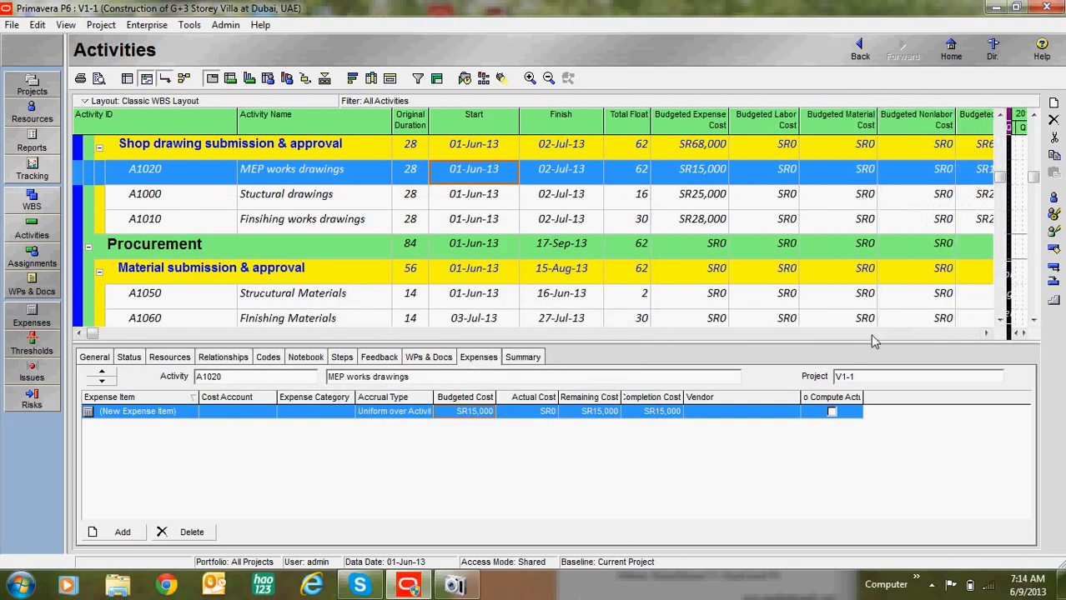
pyautogui.click(985, 332)
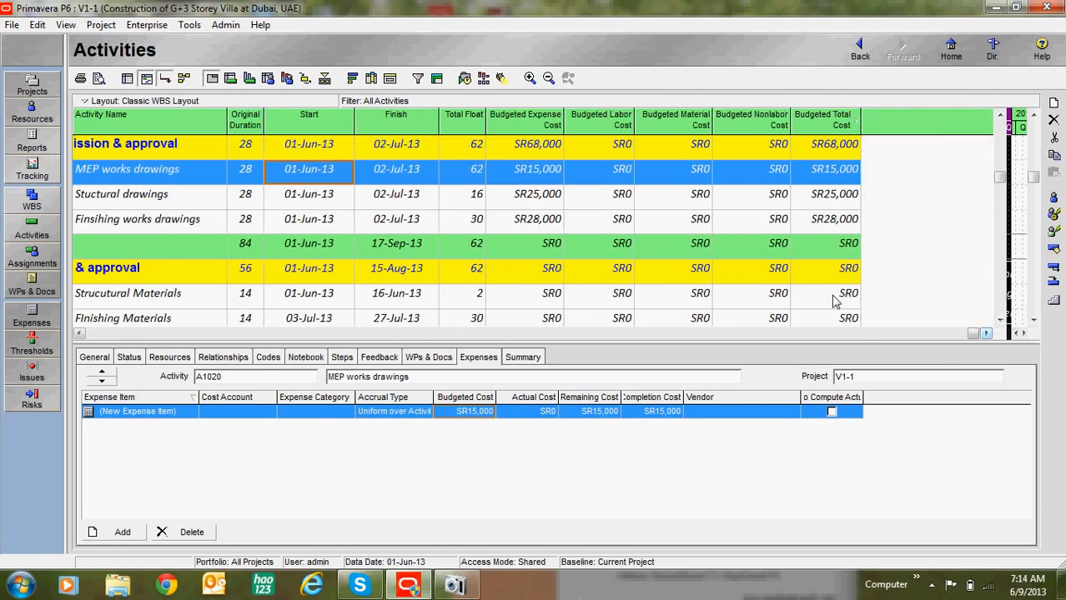
pyautogui.scroll(-2, 722, 275)
pyautogui.scroll(2, 722, 276)
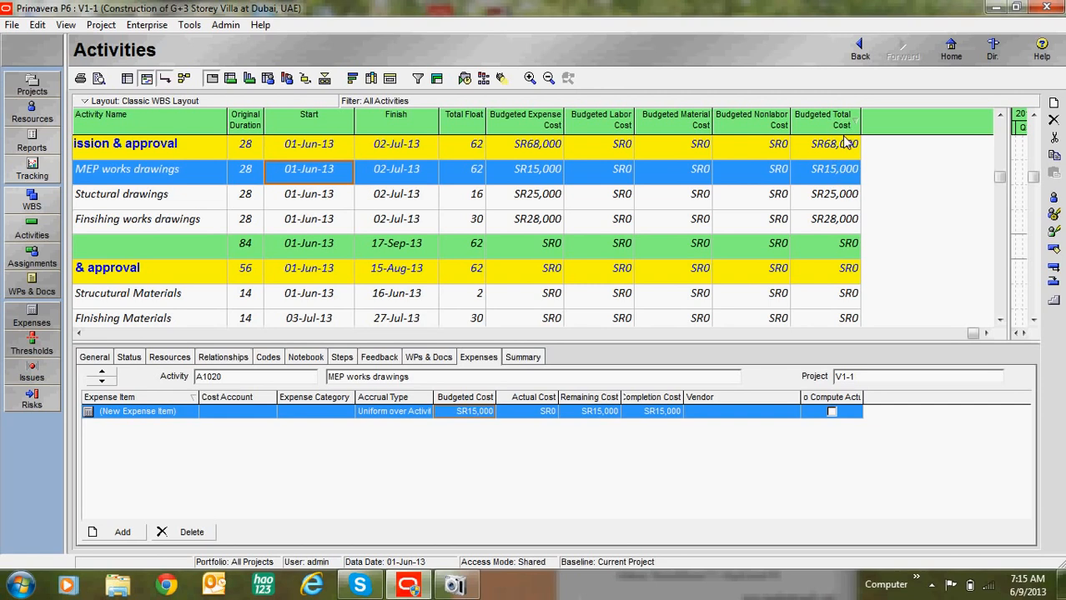
pyautogui.click(999, 320)
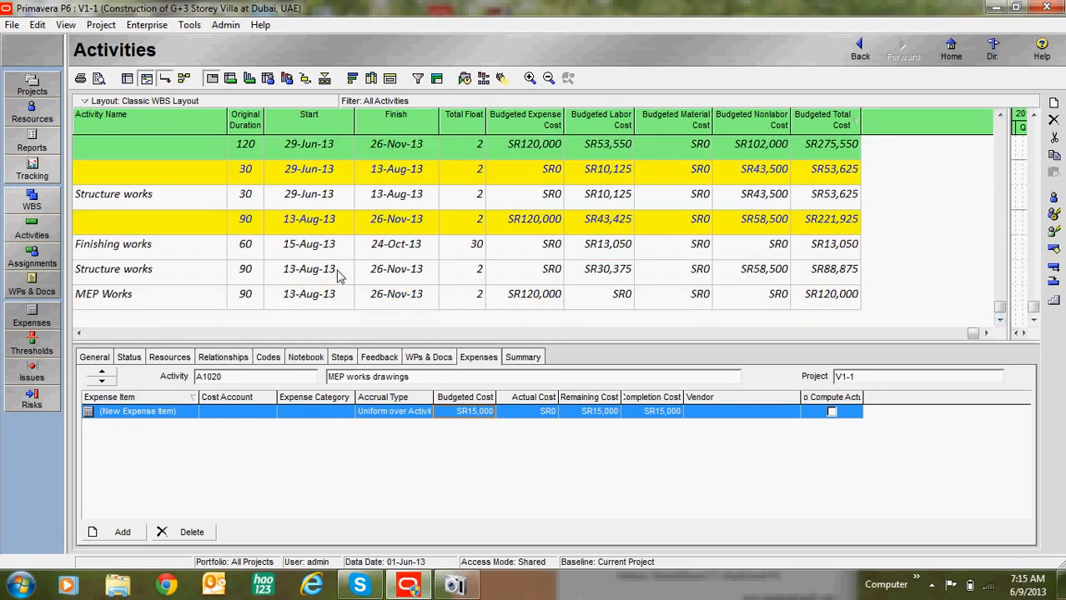
pyautogui.click(321, 273)
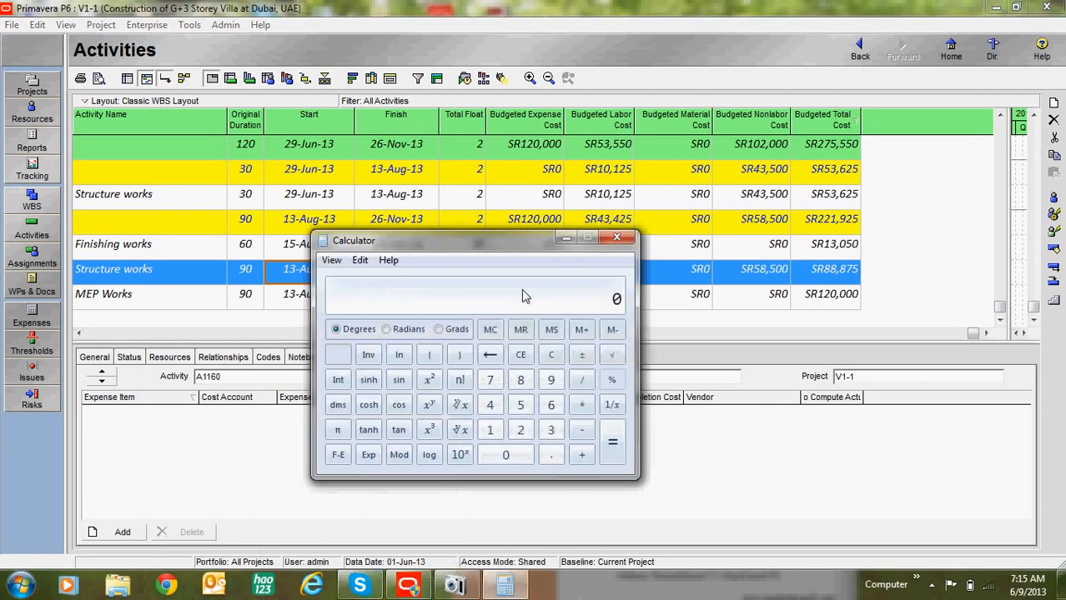
# Step: Enter the nonlabor cost 58,500 in the calculator and start an addition
pyautogui.moveTo(516, 252); pyautogui.dragTo(455, 196)
pyautogui.click(458, 350)
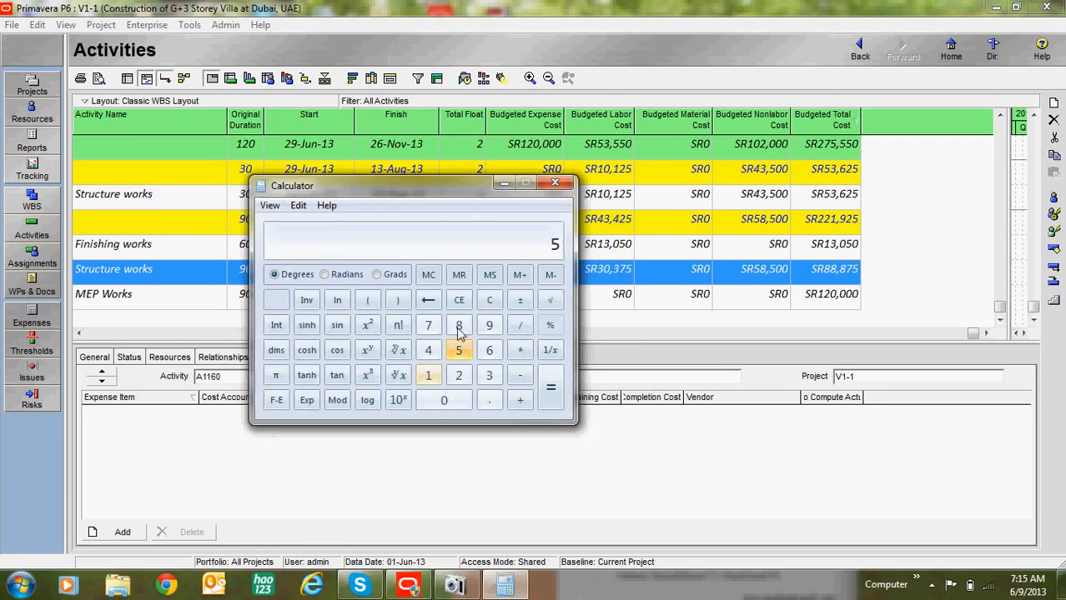
pyautogui.click(459, 325)
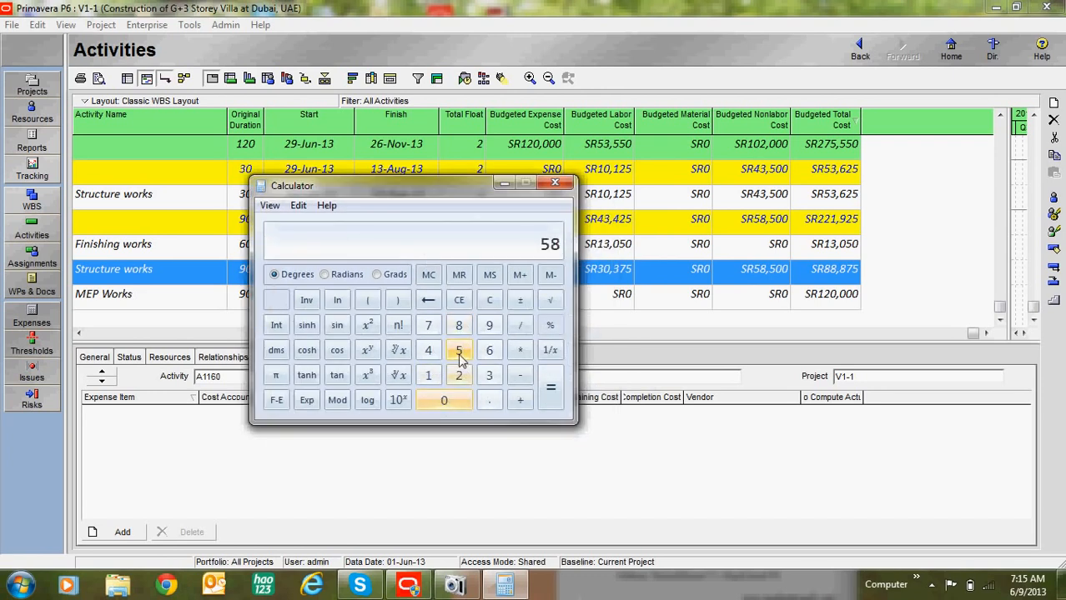
pyautogui.click(459, 350)
pyautogui.click(452, 400)
pyautogui.click(456, 401)
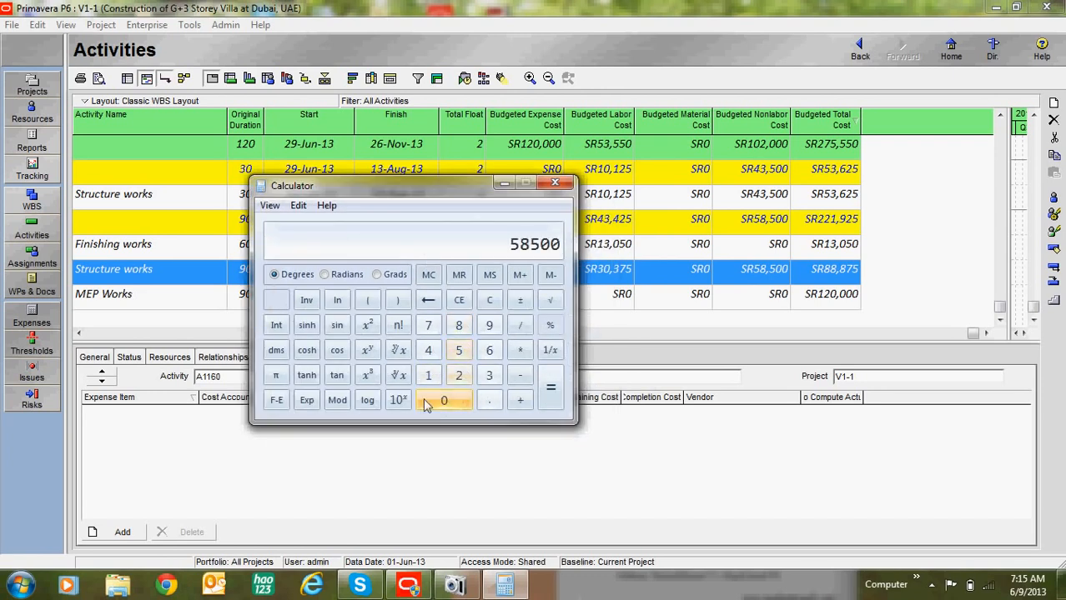
pyautogui.click(520, 400)
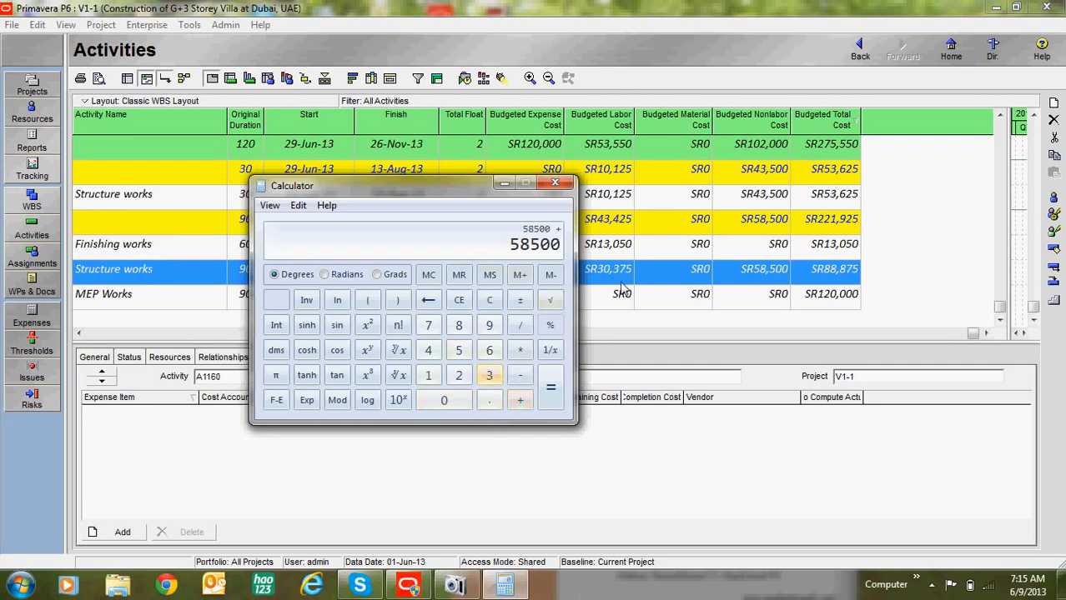
# Step: Add the labor cost 30,375 to get 88,875, then close the calculator
pyautogui.click(488, 375)
pyautogui.click(443, 400)
pyautogui.click(489, 377)
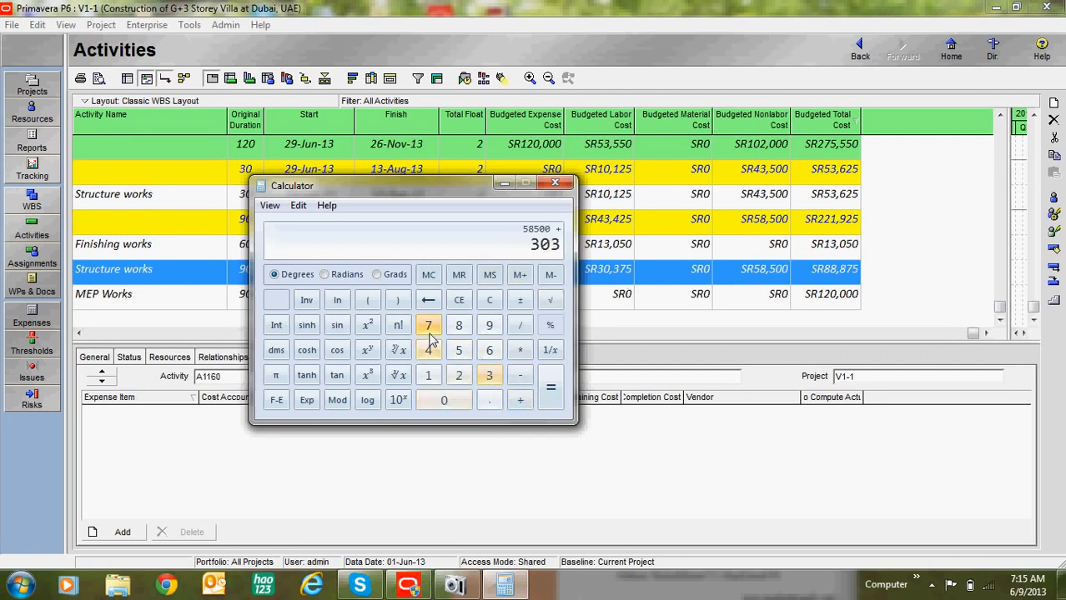
pyautogui.click(428, 325)
pyautogui.click(458, 350)
pyautogui.click(550, 390)
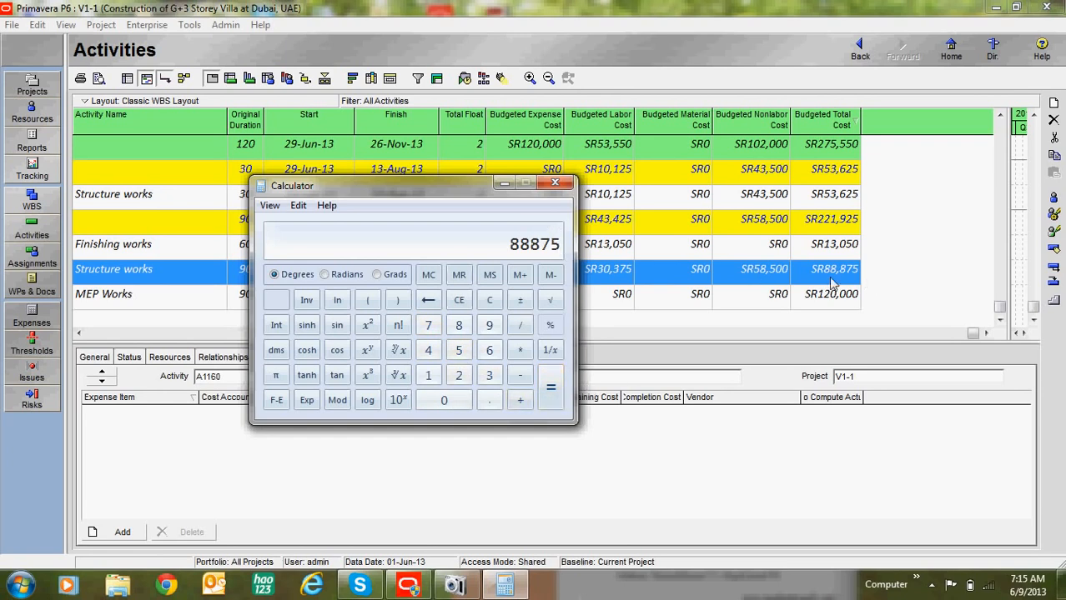
pyautogui.click(554, 182)
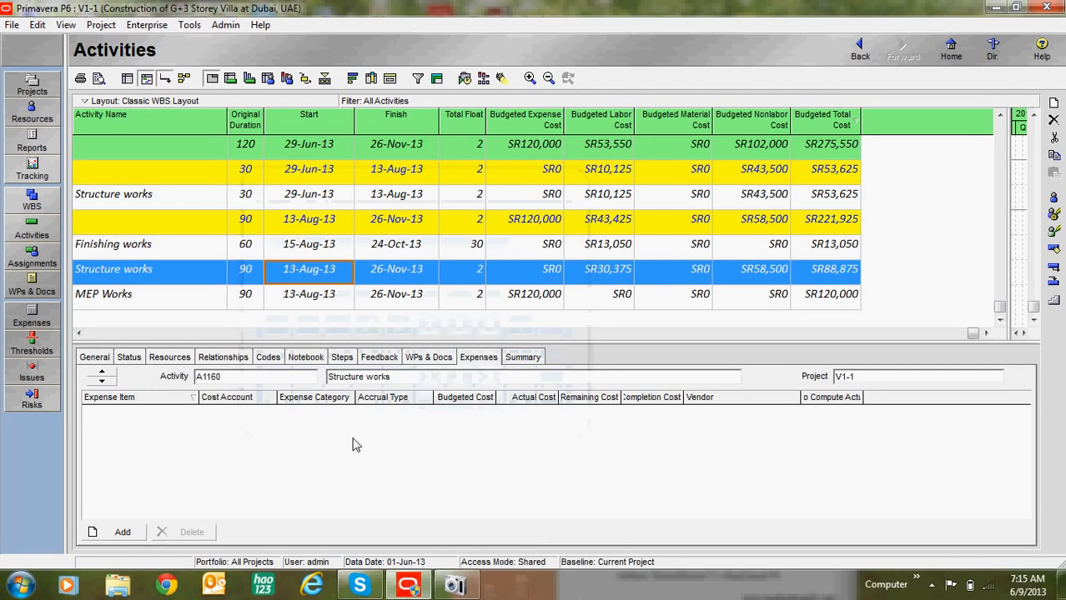
pyautogui.click(761, 245)
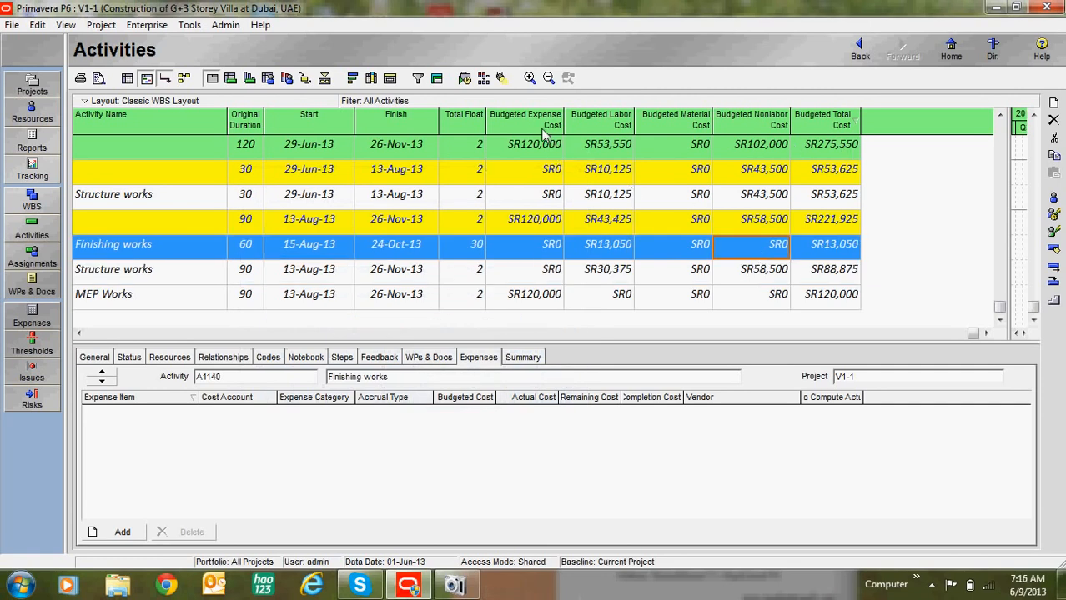
pyautogui.scroll(4, 550, 200)
pyautogui.scroll(-1, 594, 266)
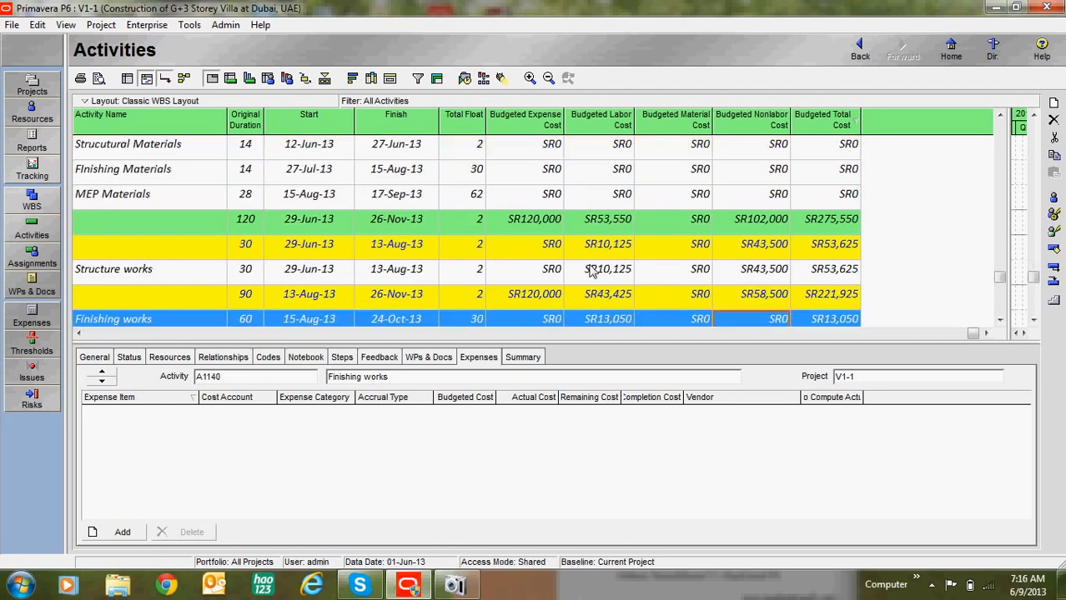
pyautogui.scroll(-1, 591, 271)
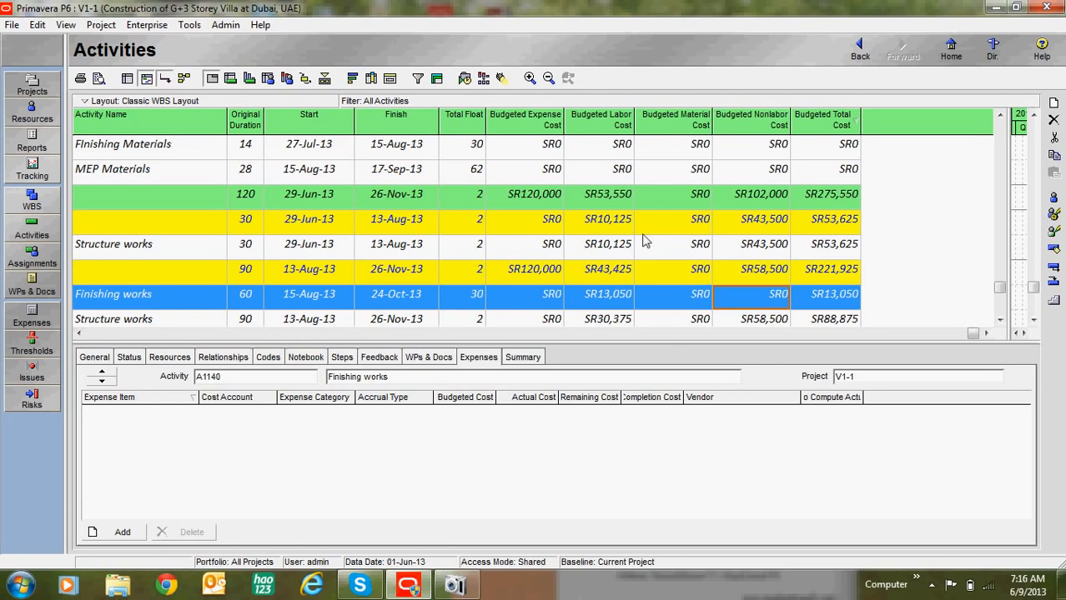
pyautogui.scroll(3, 680, 255)
pyautogui.scroll(-2, 596, 243)
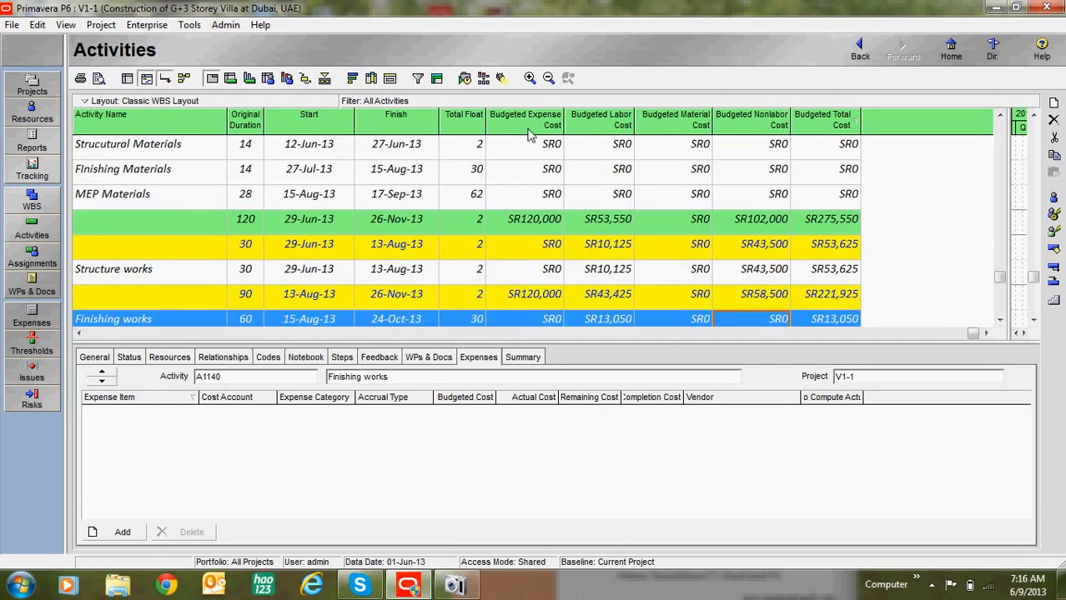
pyautogui.scroll(3, 554, 240)
pyautogui.scroll(3, 554, 242)
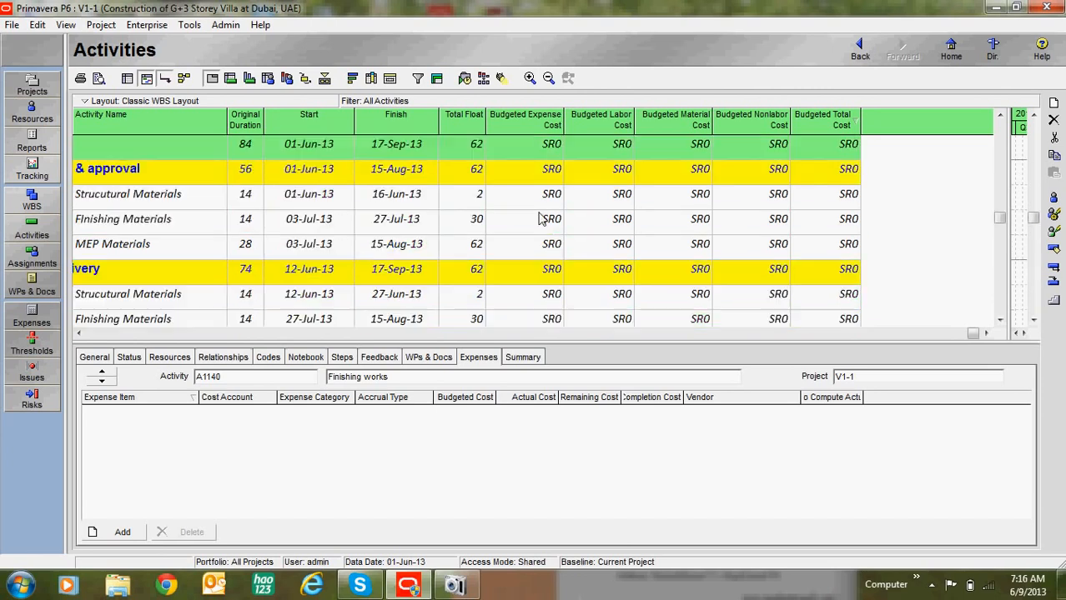
pyautogui.click(538, 198)
pyautogui.scroll(3, 680, 273)
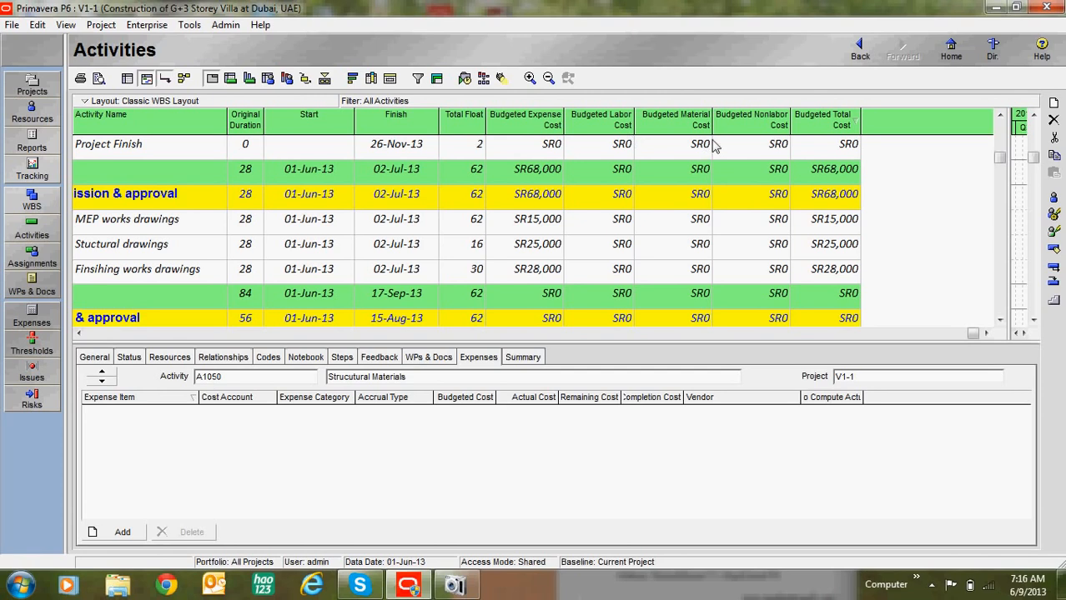
pyautogui.click(619, 269)
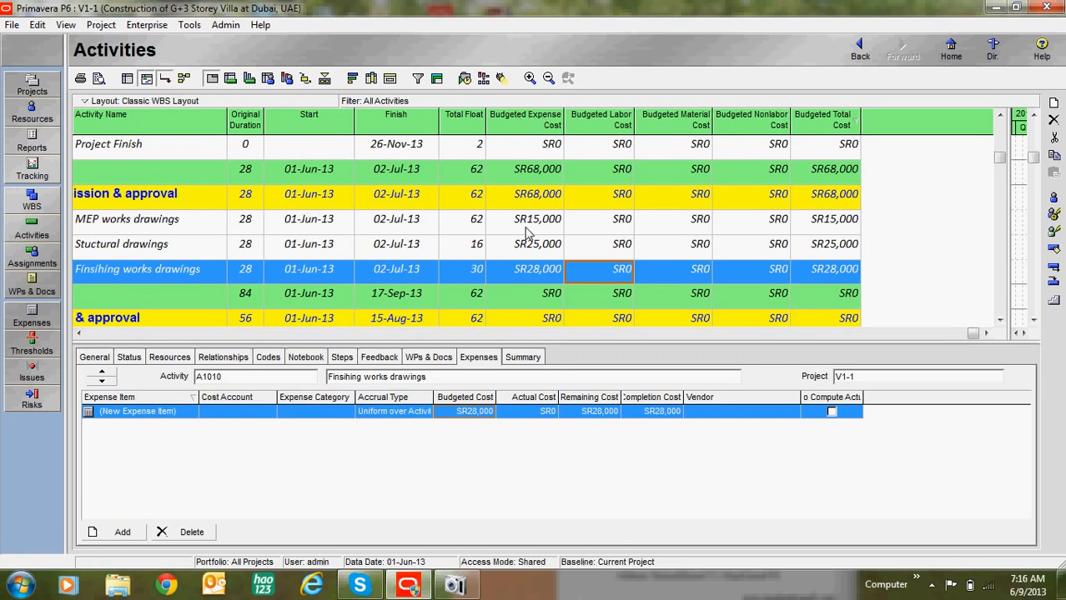
pyautogui.click(531, 252)
pyautogui.click(524, 218)
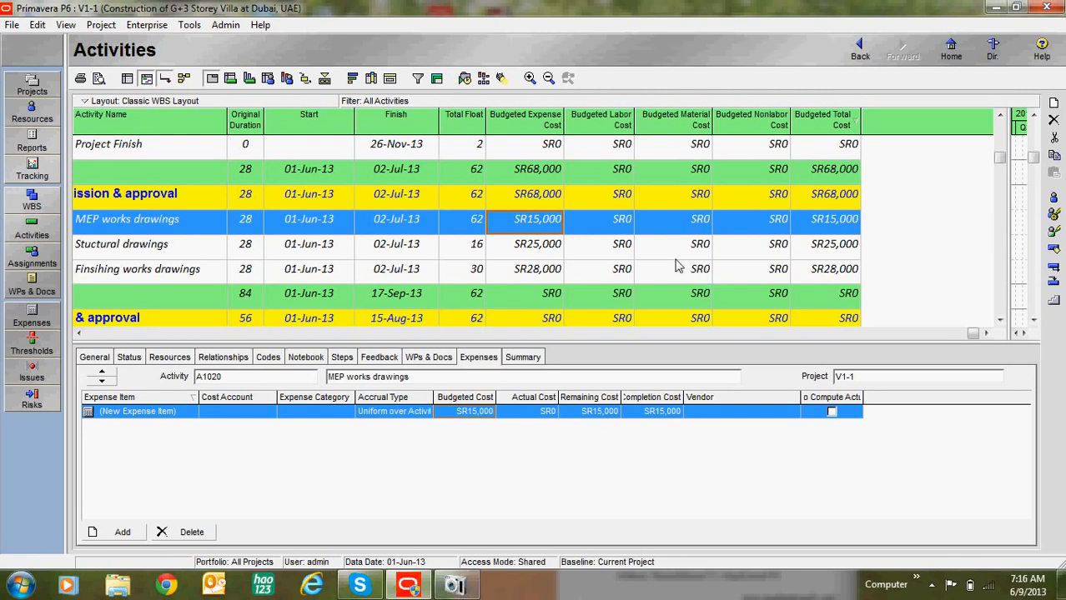
pyautogui.scroll(1, 534, 324)
pyautogui.scroll(1, 534, 323)
pyautogui.click(454, 585)
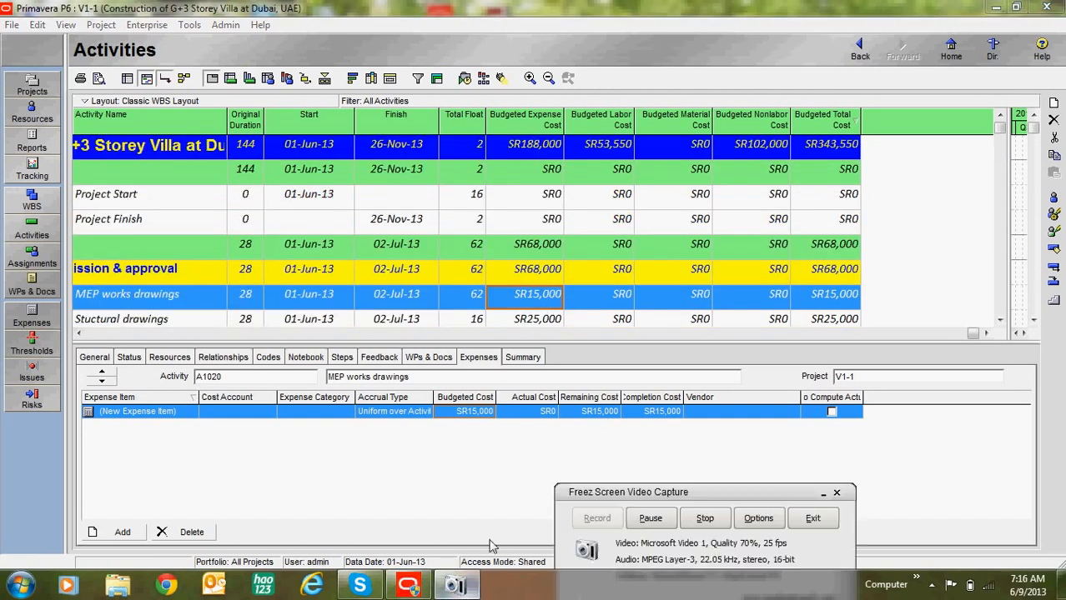